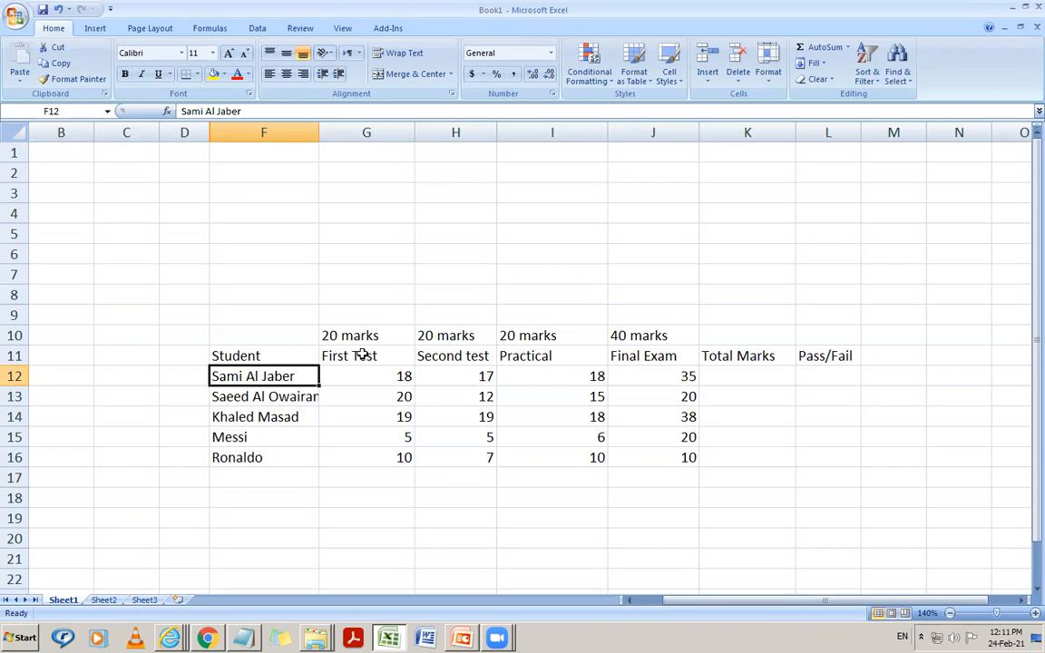
Review the test, practical and final exam marks of the first two students and the empty Total Marks column
click(363, 376)
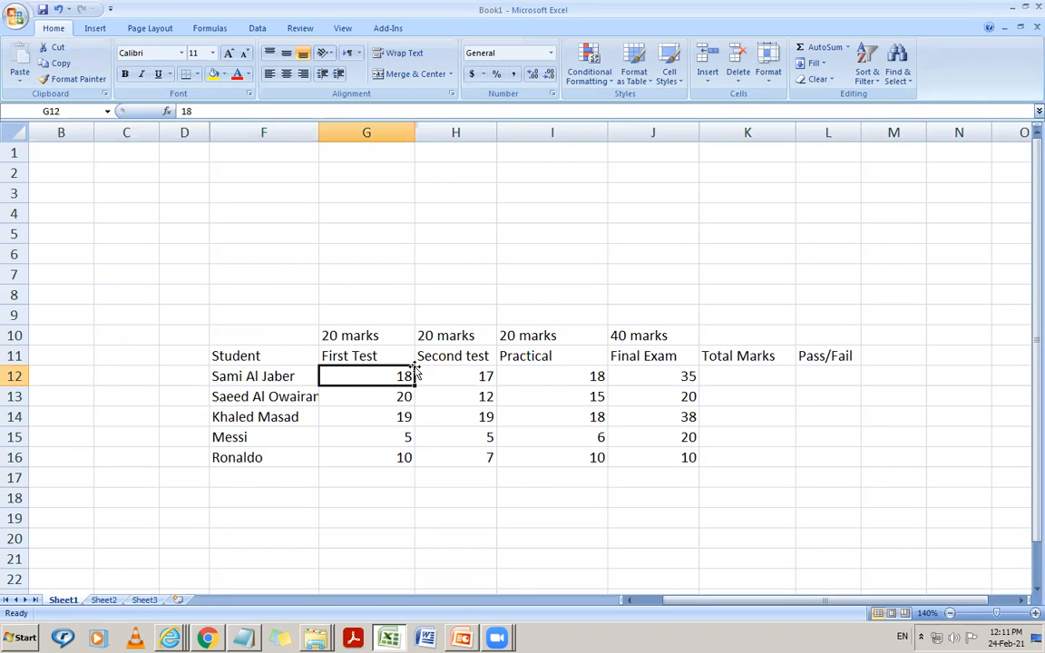
click(473, 376)
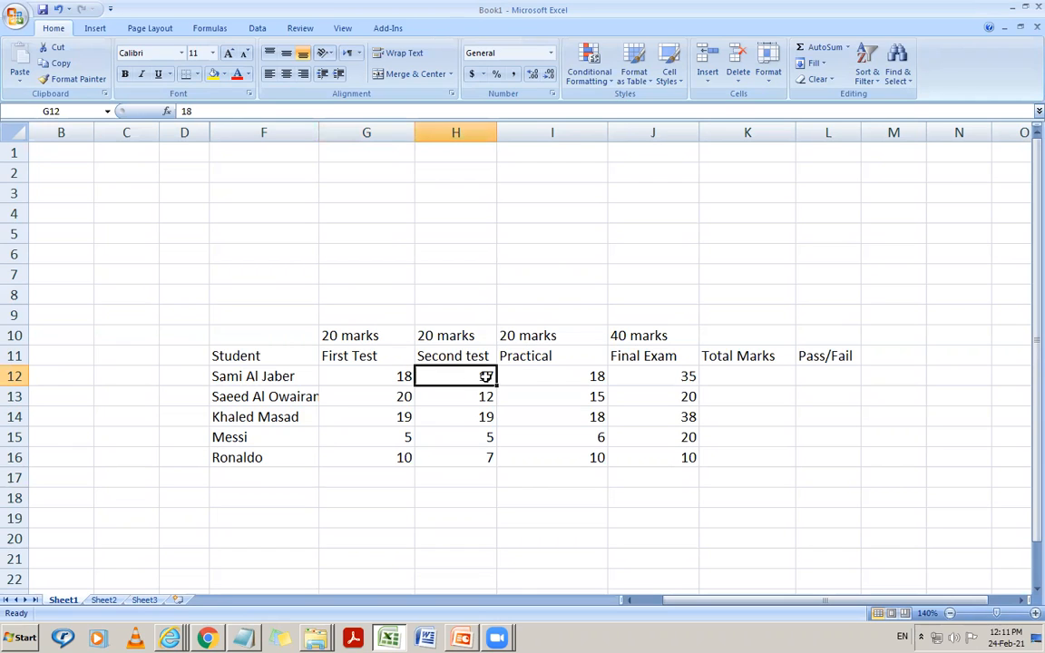
click(576, 378)
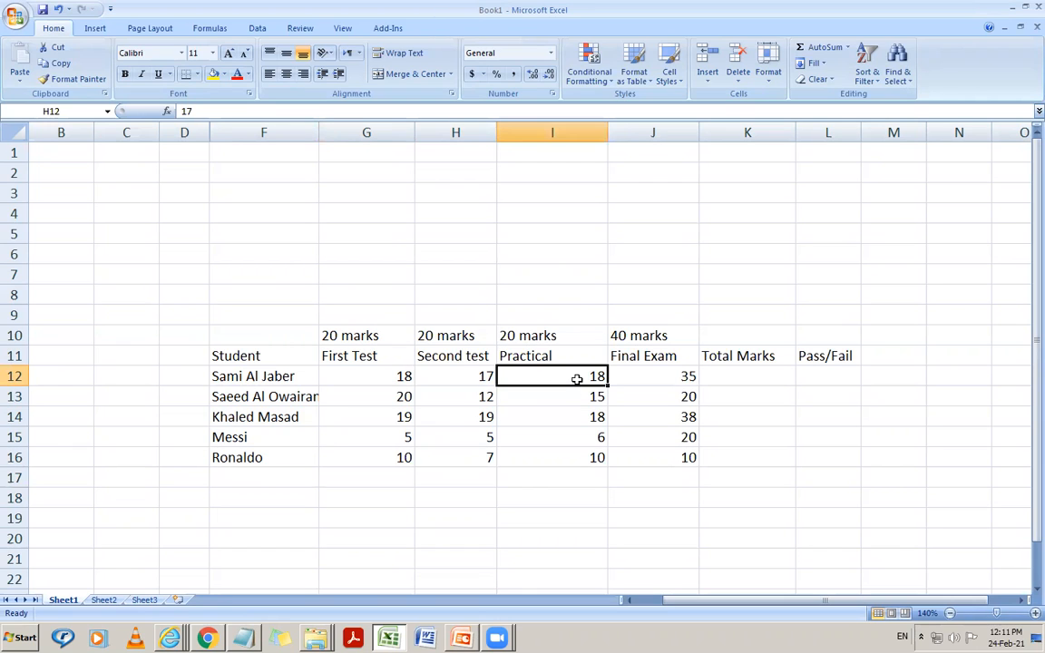
click(650, 379)
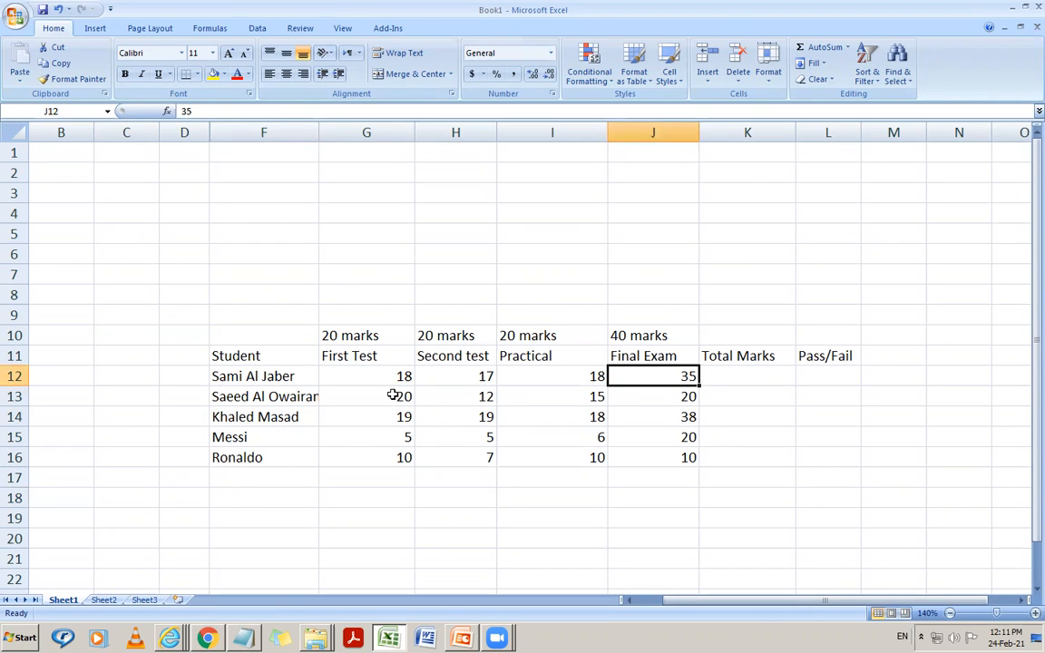
drag(392, 392, 394, 436)
click(468, 410)
click(508, 399)
click(650, 392)
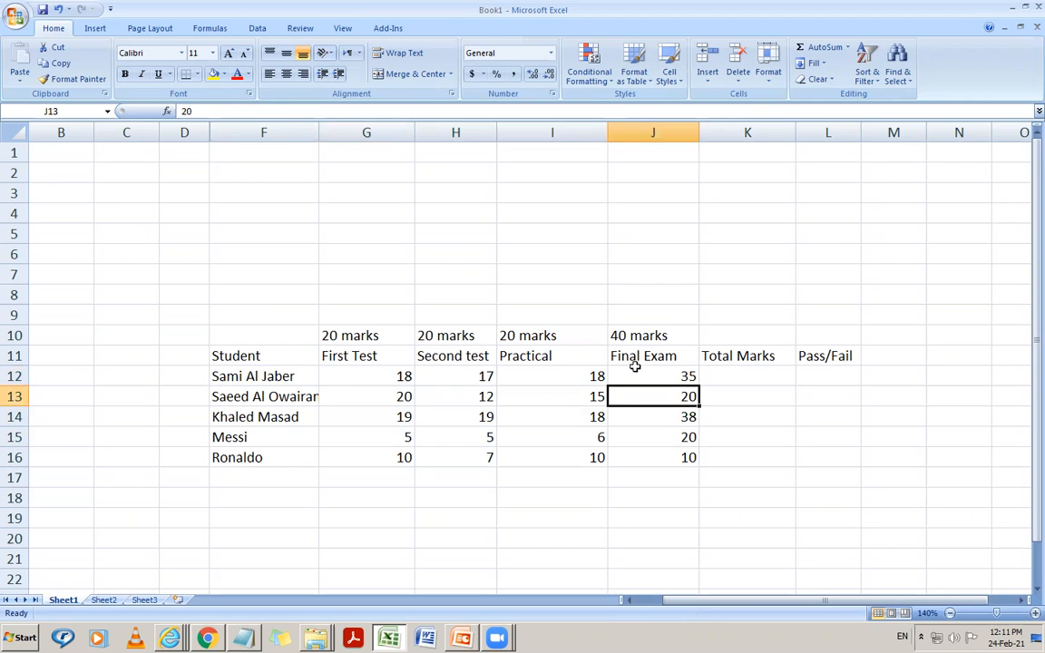
click(752, 382)
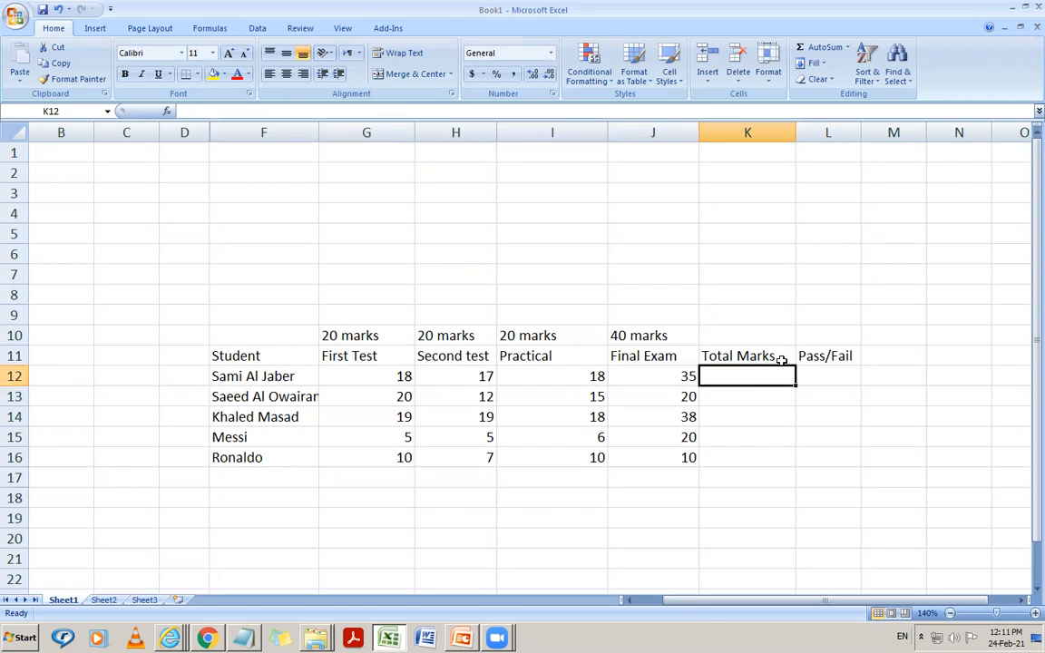
Highlight the first student's row, F12:K12, with a yellow fill
drag(233, 379, 744, 375)
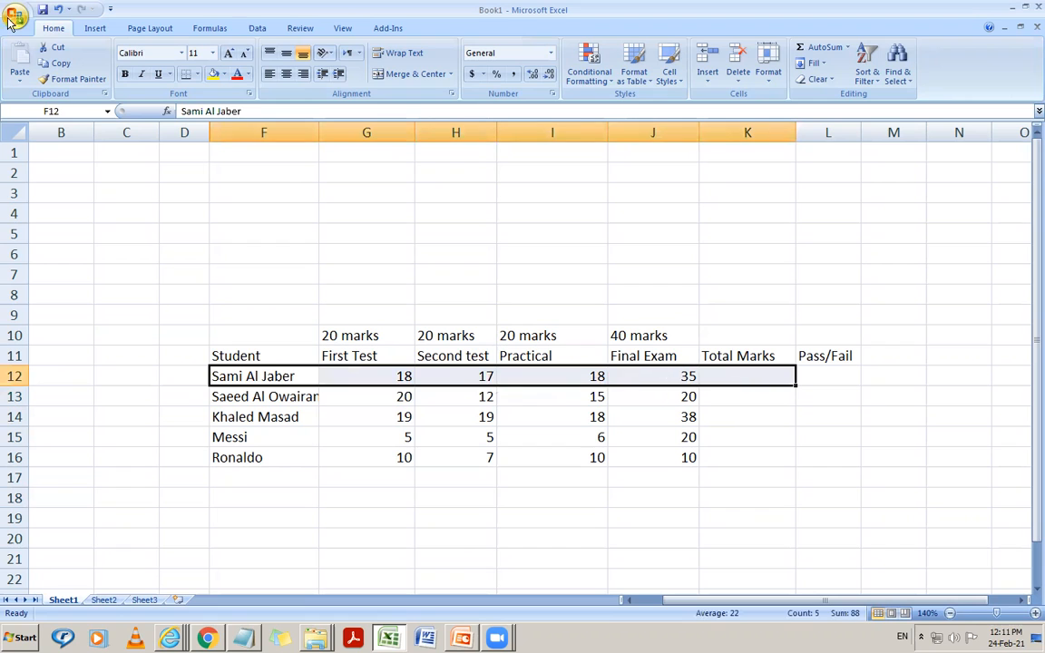
click(214, 73)
click(751, 438)
Total the first student's four marks in K12 with AutoSum, using =SUM(G12:J12)
click(738, 372)
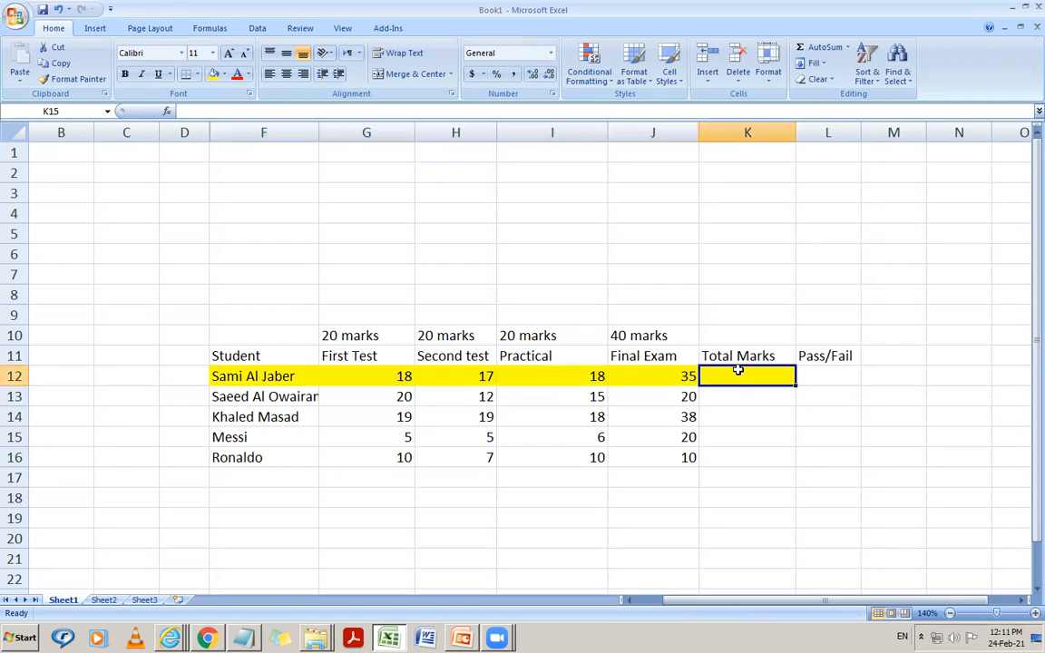
click(671, 376)
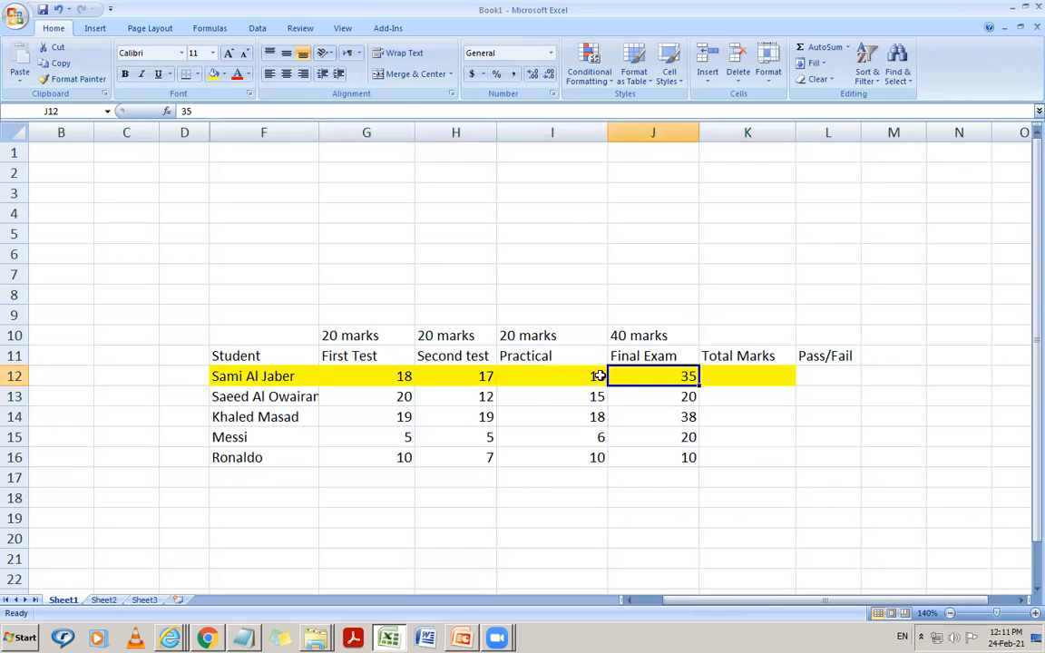
click(544, 376)
click(454, 375)
click(399, 377)
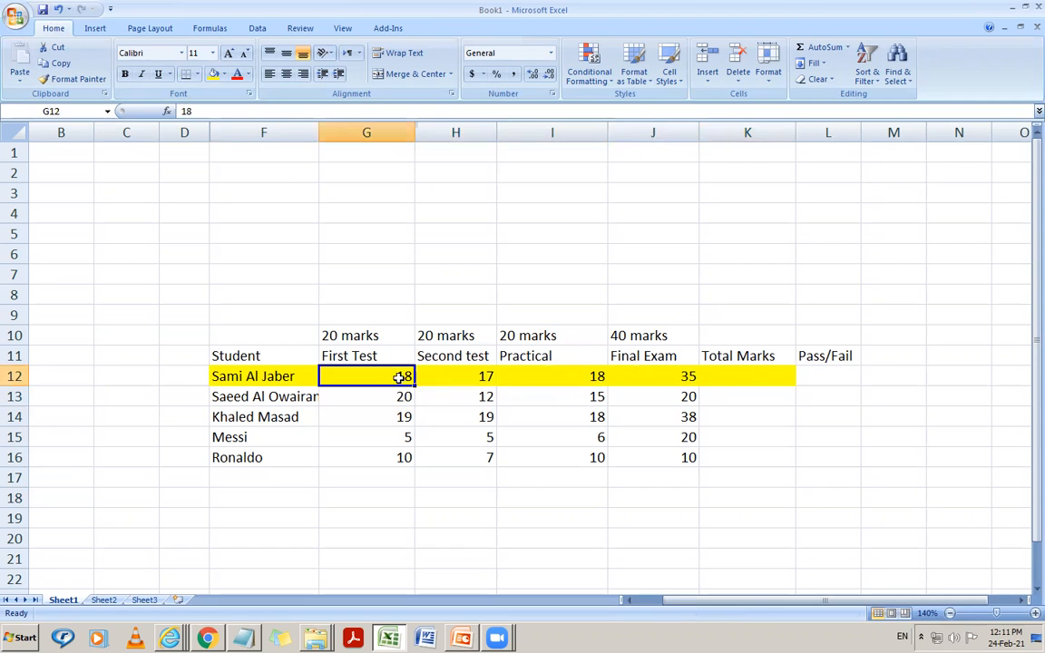
click(737, 376)
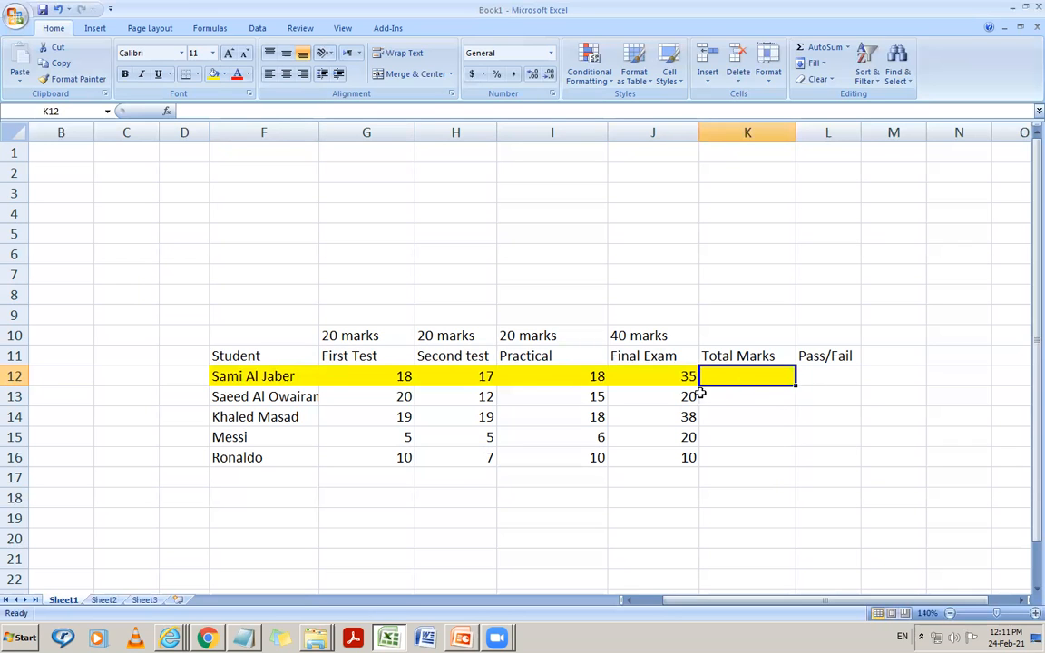
click(198, 30)
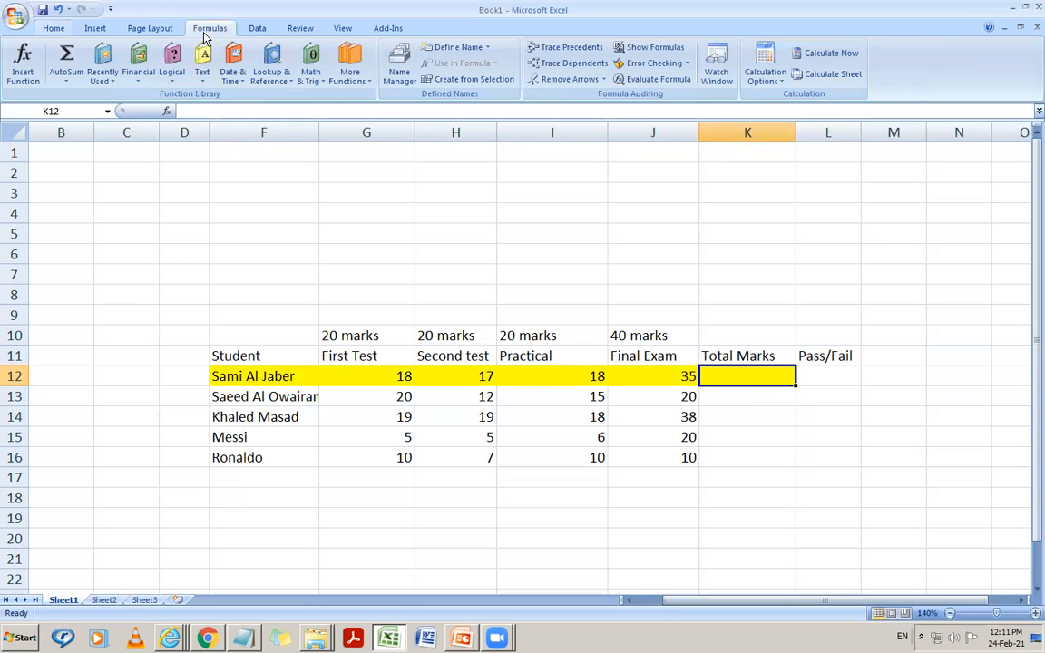
click(78, 60)
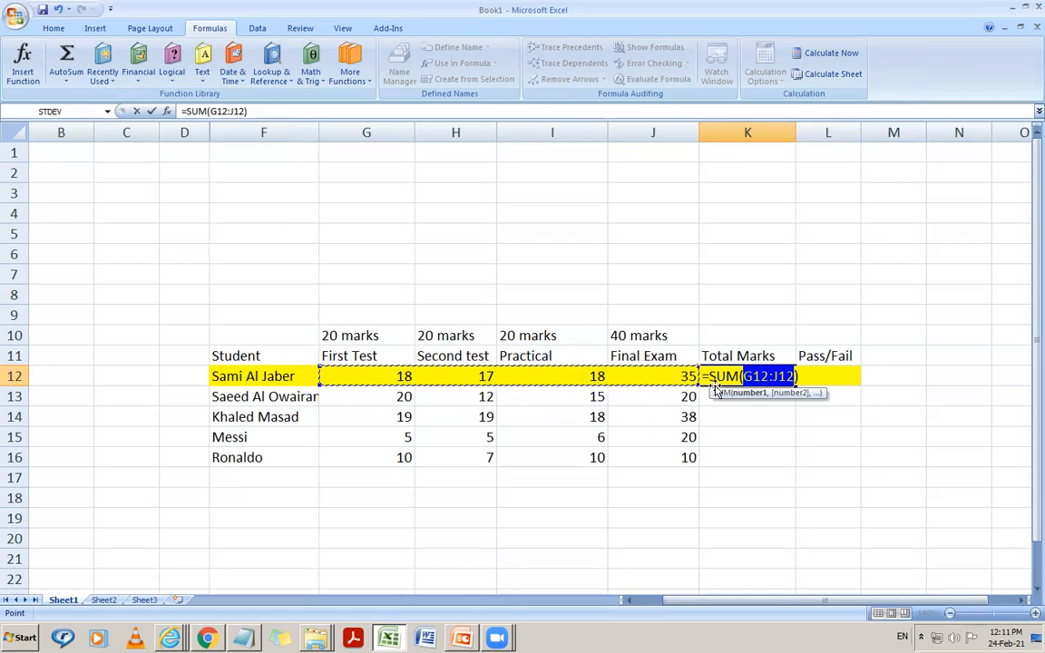
key(Return)
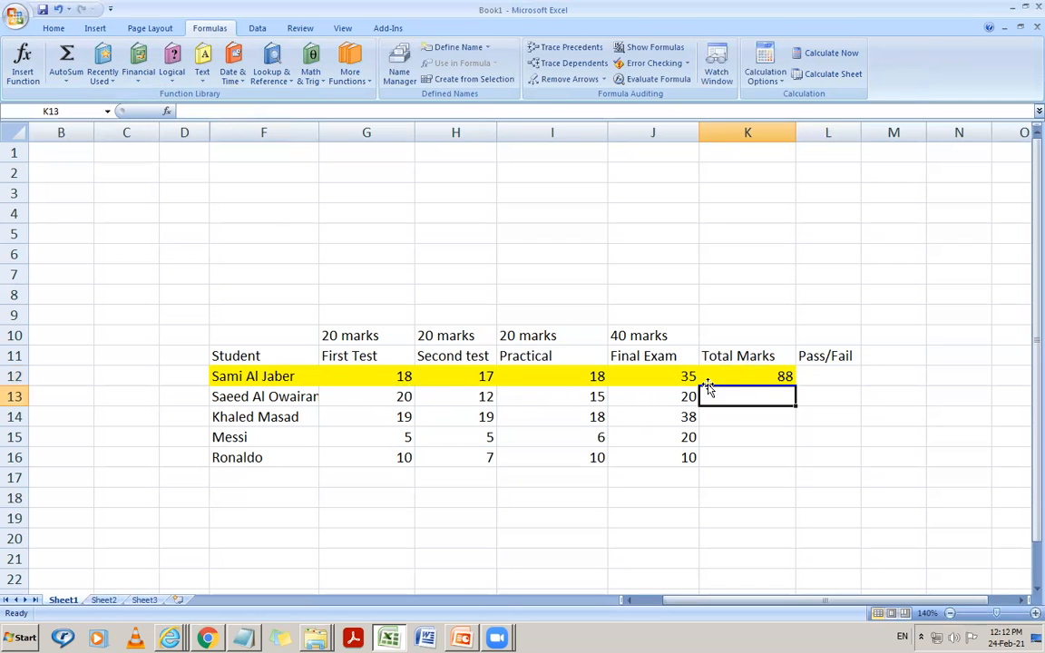
Copy the total formula in K12 down to K16 for the remaining students
click(770, 376)
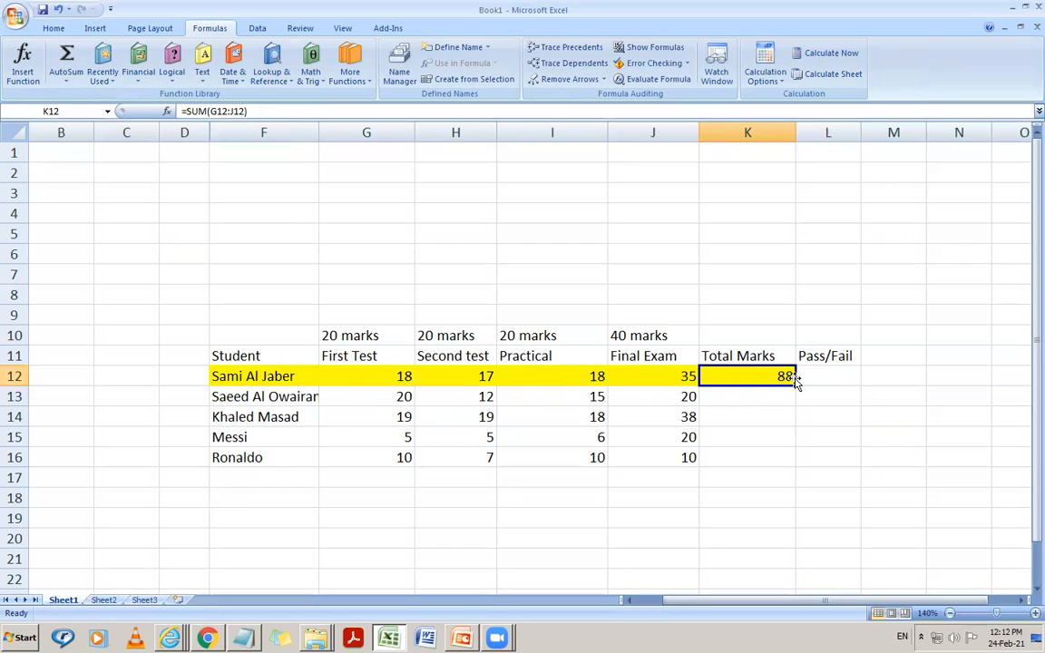
drag(794, 382, 797, 463)
click(748, 500)
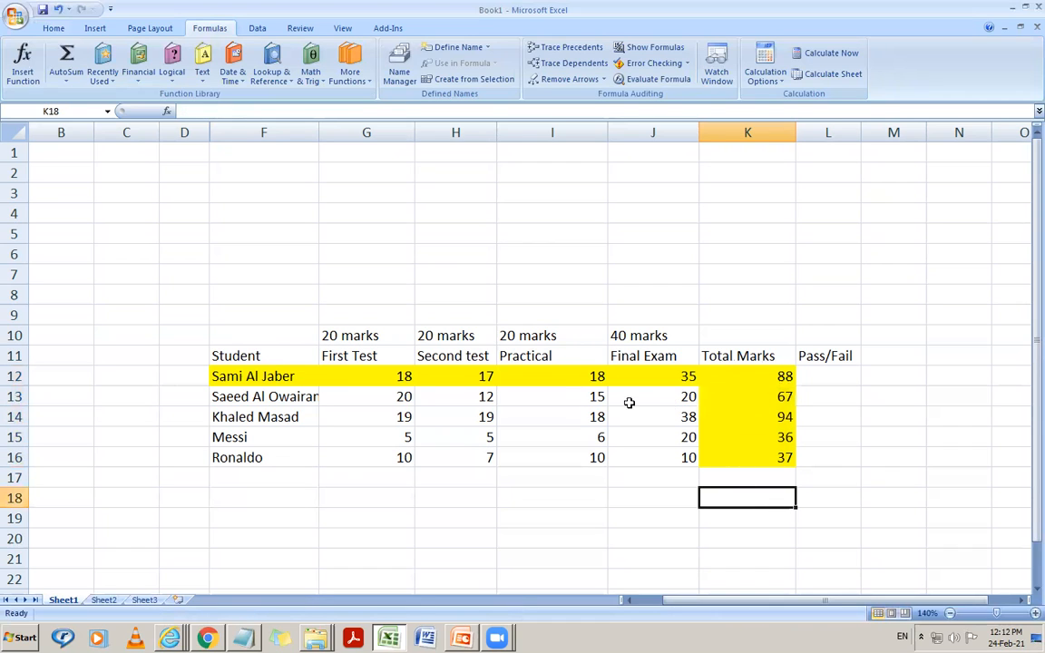
Fill F13 with white and copy its formatting over F12:K16 to replace the yellow highlighting
click(292, 397)
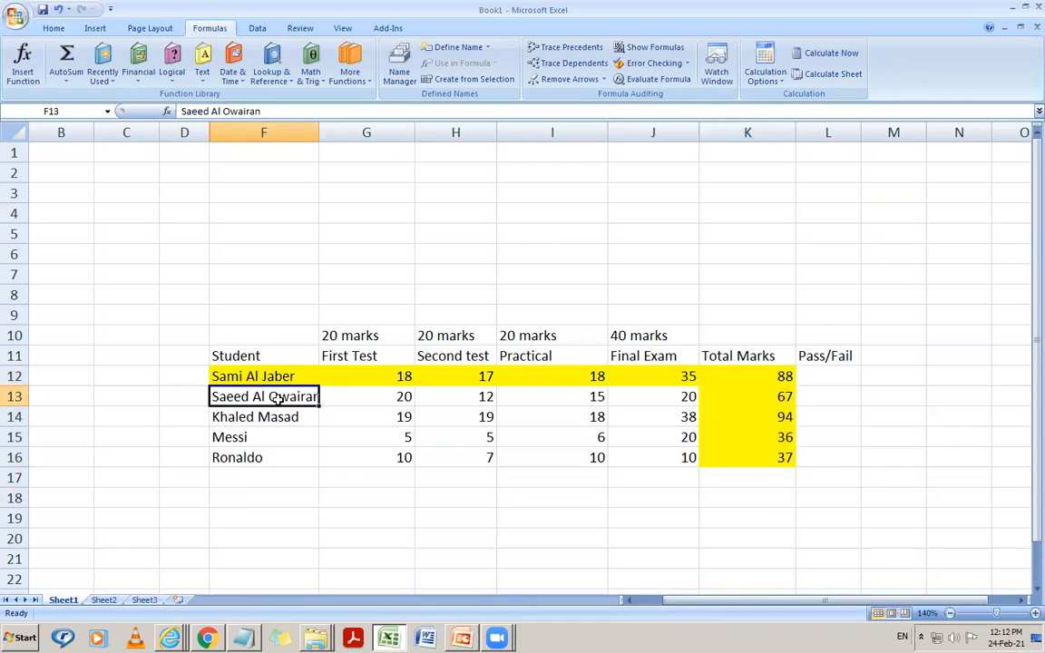
click(53, 30)
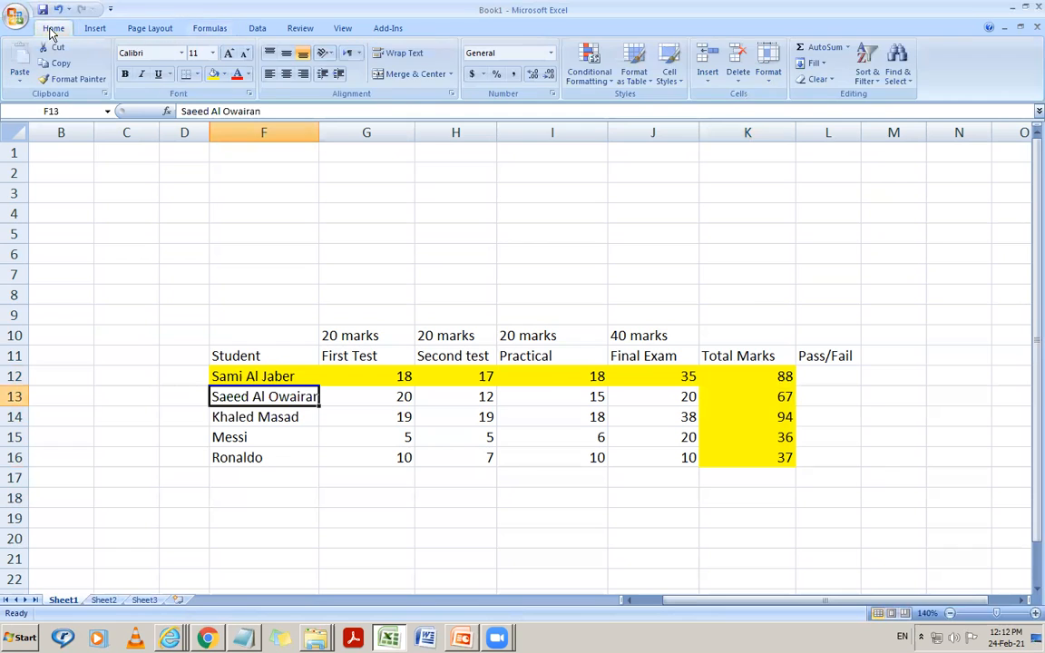
click(222, 75)
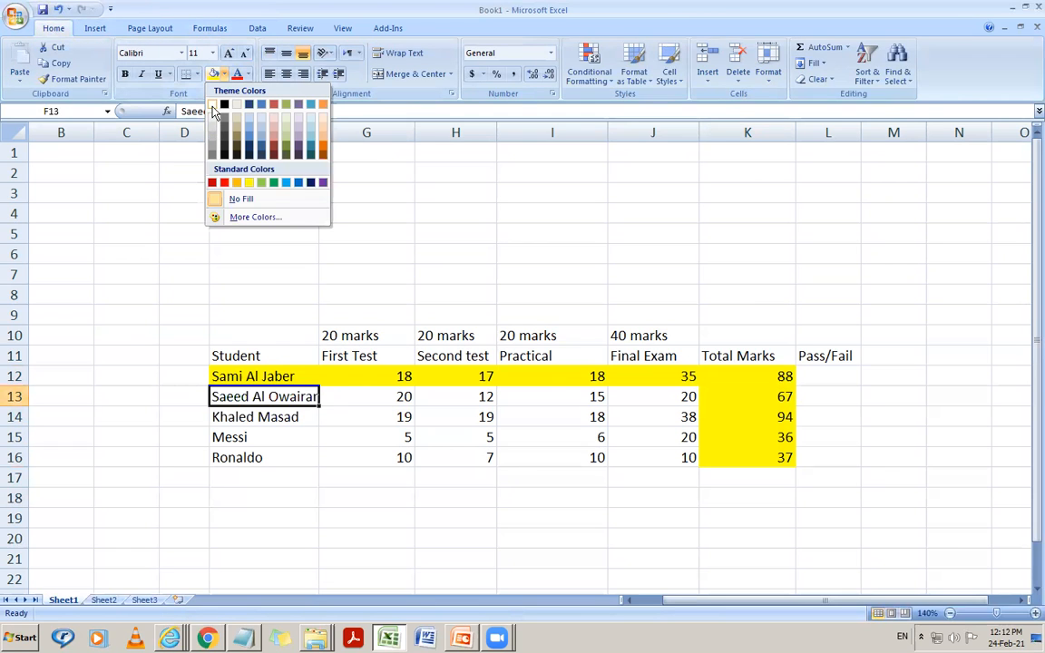
key(Escape)
click(73, 79)
mouse_move(242, 366)
mouse_down()
mouse_move(545, 363)
mouse_move(742, 458)
mouse_up()
click(721, 513)
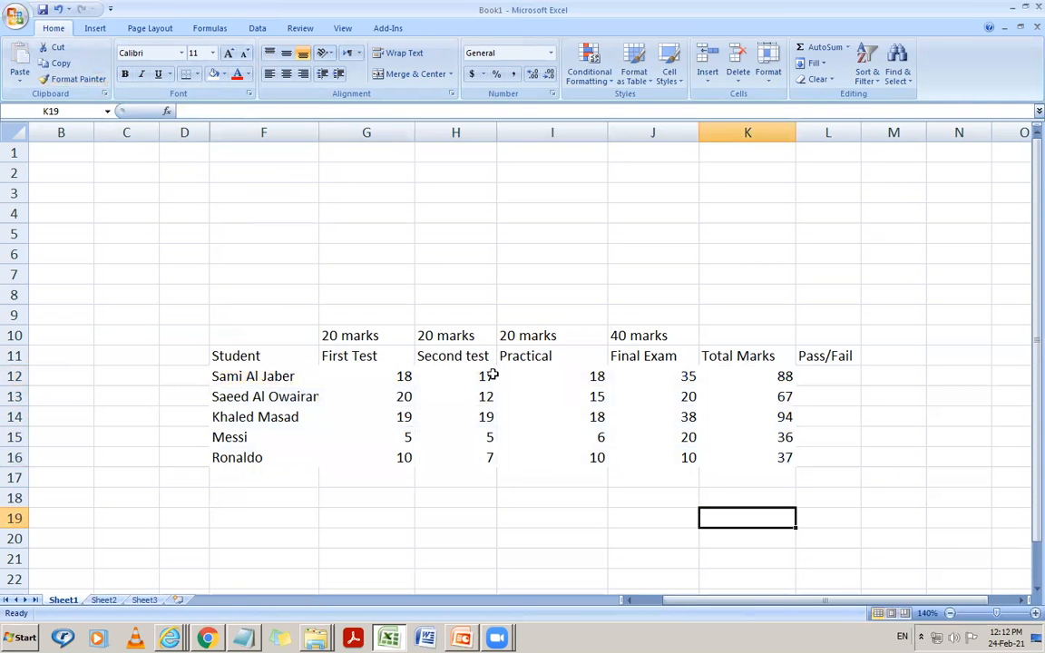
Apply all borders to the marks table in F11:K16
drag(242, 357, 764, 464)
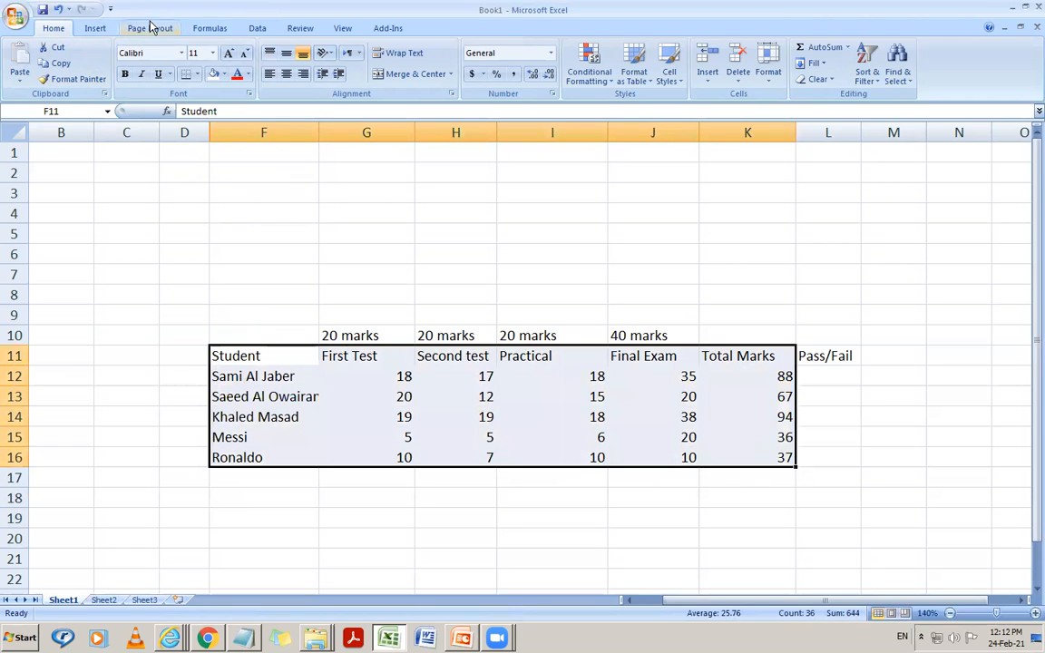
click(100, 28)
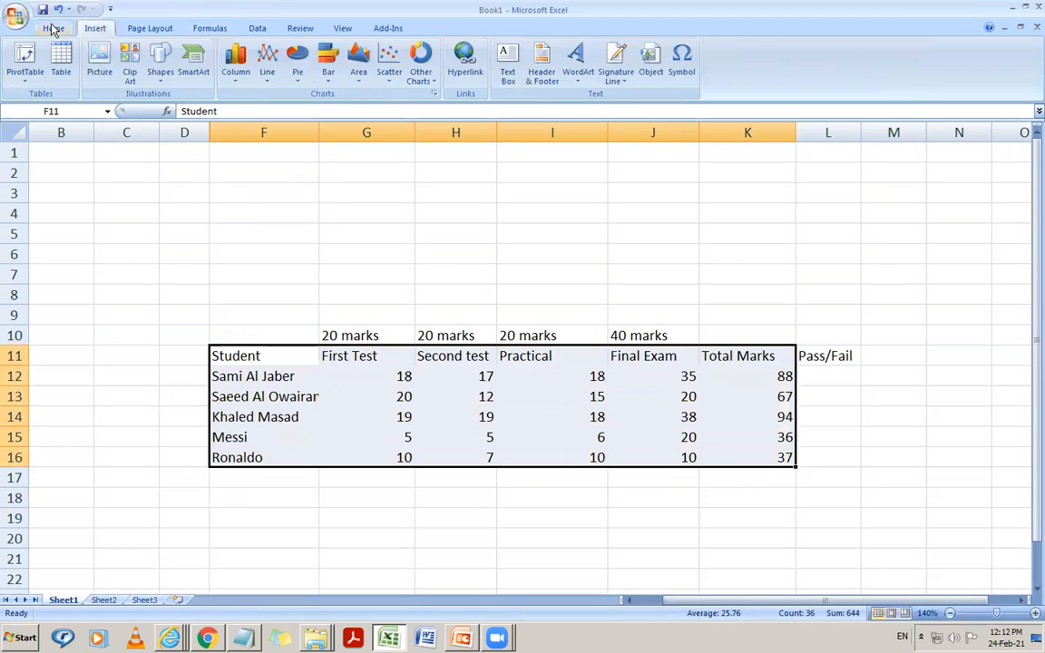
click(53, 29)
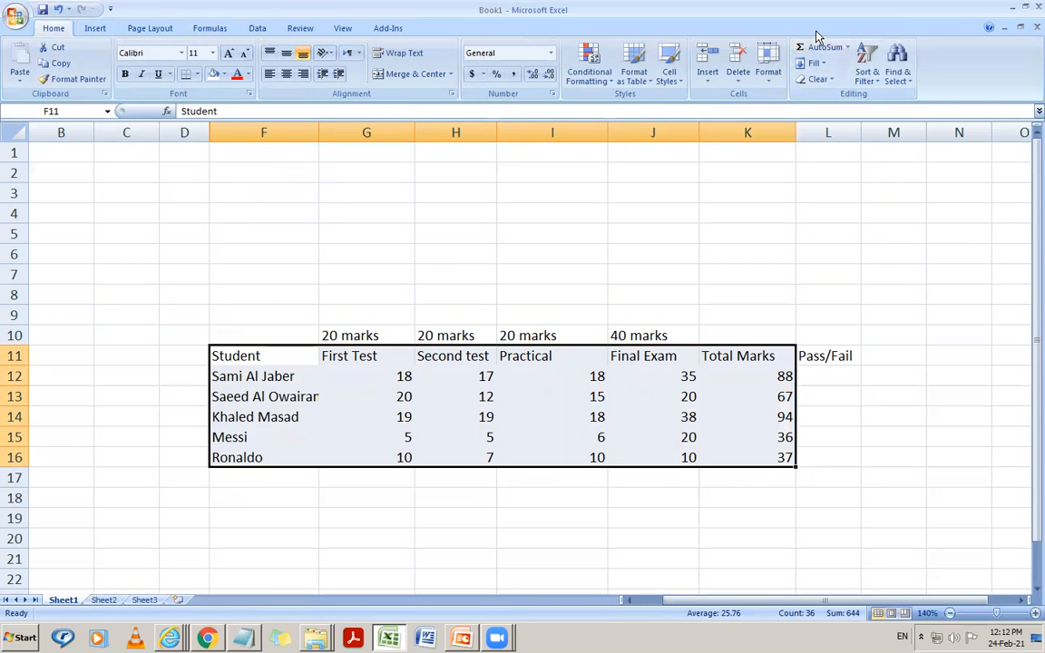
click(196, 75)
click(214, 189)
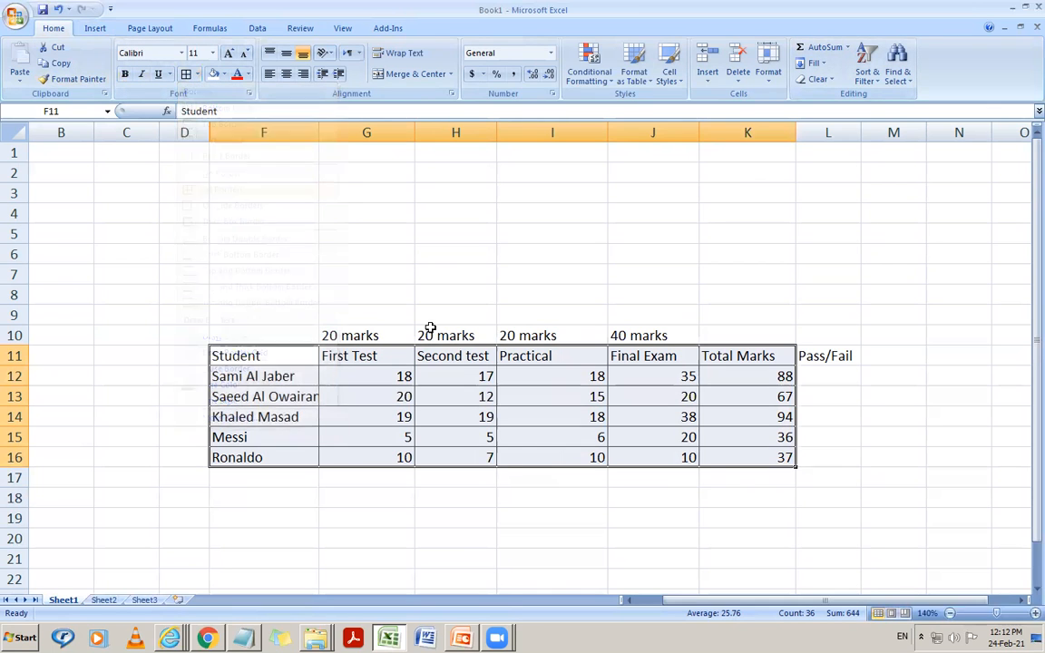
click(551, 519)
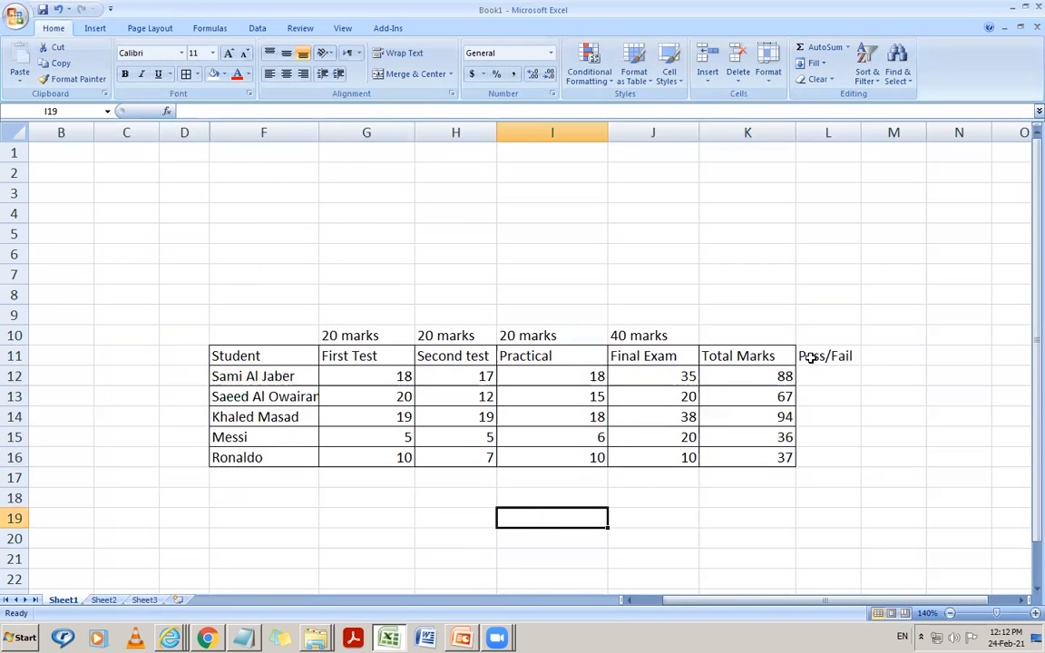
Widen column L and enter "Automatic Feature" in L10, above the Pass/Fail heading
click(852, 173)
drag(862, 134, 926, 140)
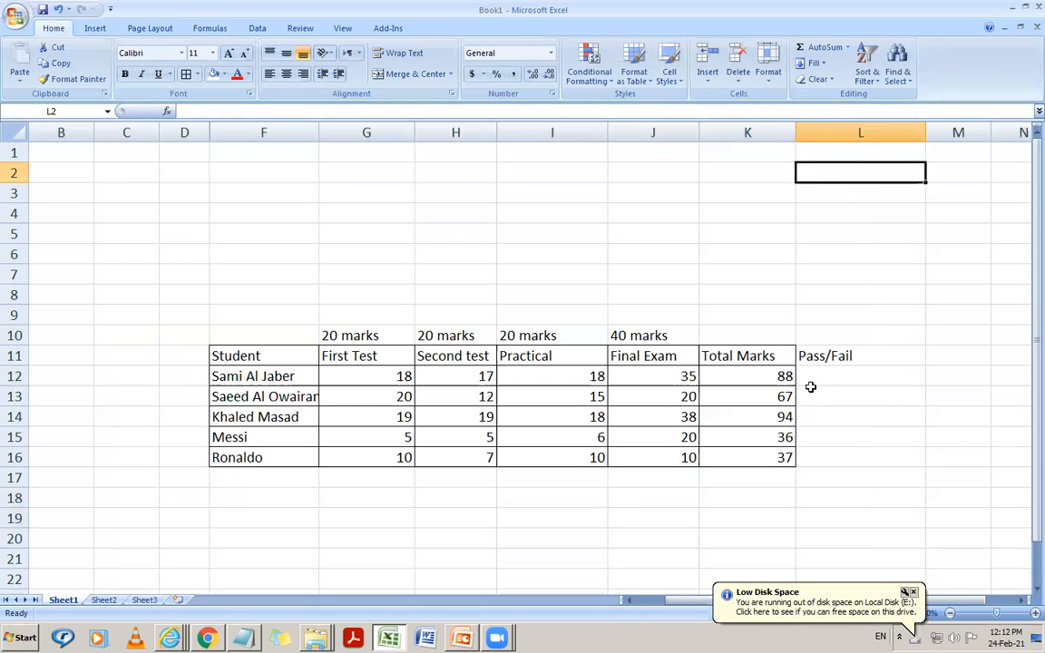
click(829, 336)
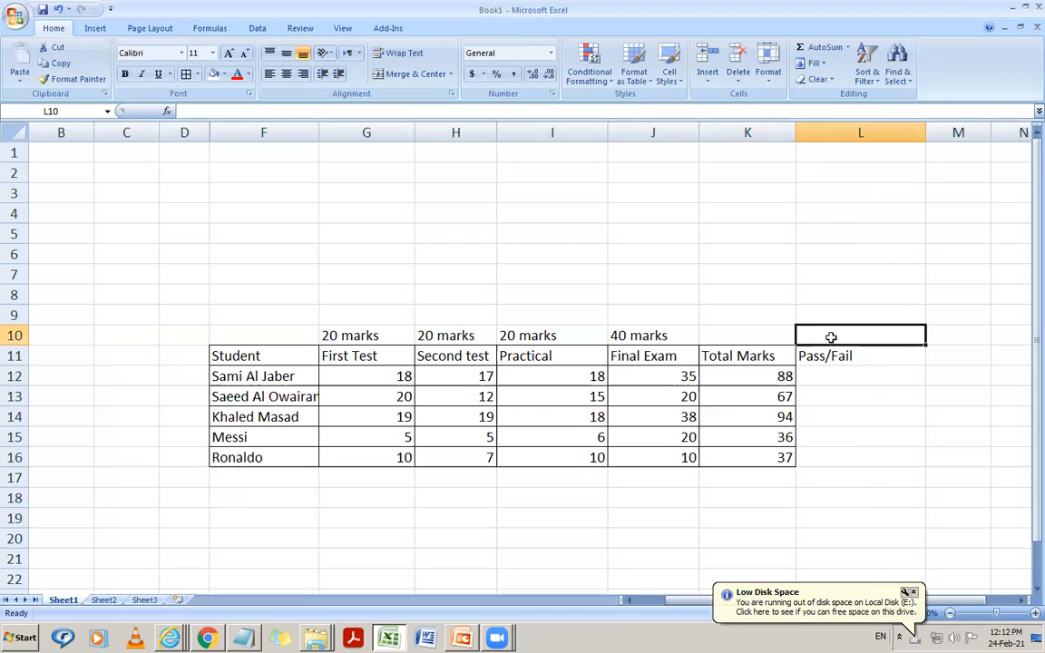
text(Automatic D)
key(BackSpace)
text(Feauture)
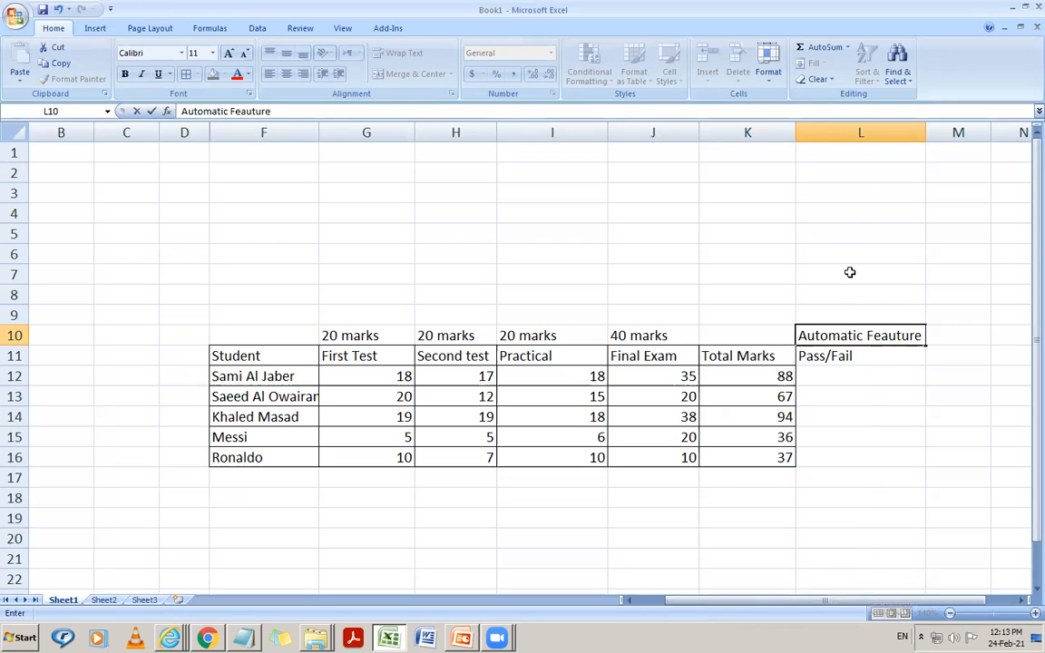
key(BackSpace)
key(BackSpace)
key(BackSpace)
key(BackSpace)
text(ture)
key(Return)
key(Left)
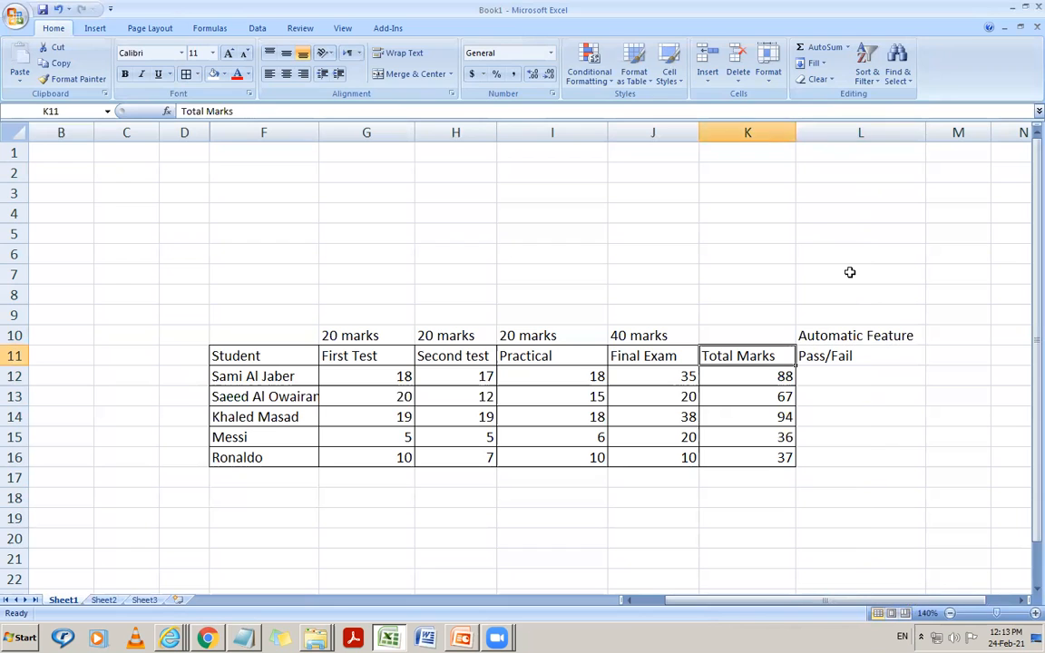
key(Down)
key(Right)
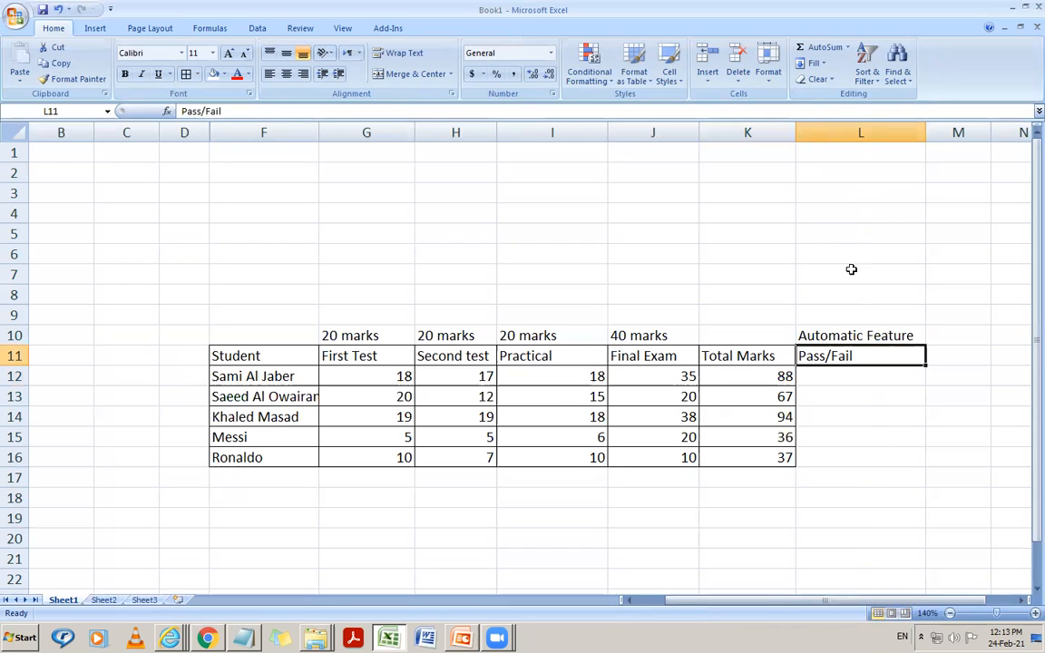
Set the font colour of the Pass/Fail column, L10:L16, to red
drag(830, 334, 863, 457)
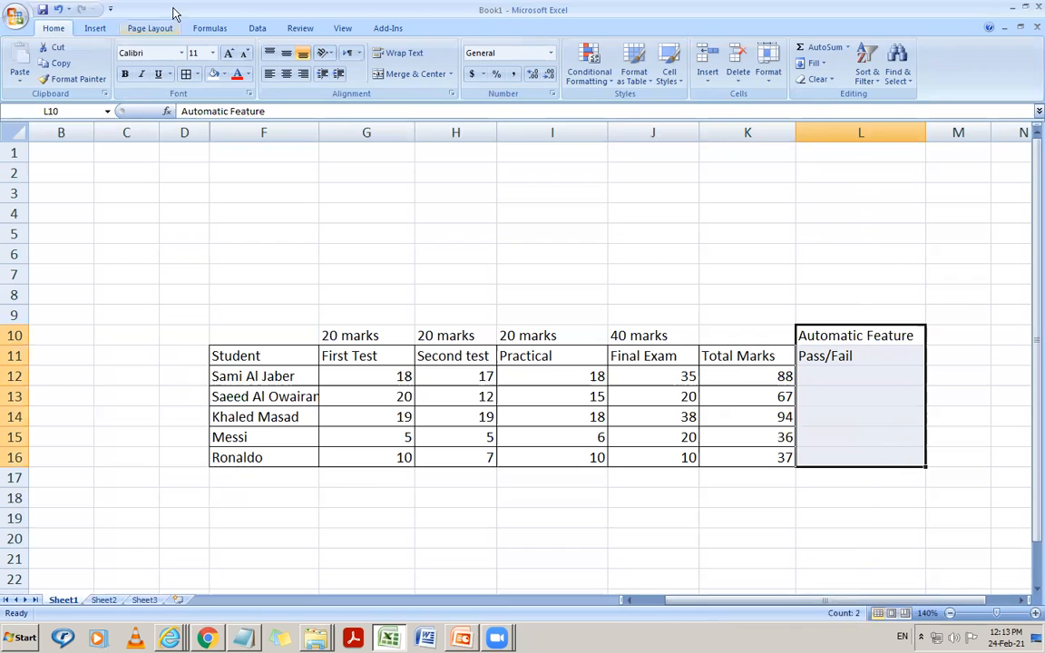
click(236, 72)
click(838, 346)
click(866, 378)
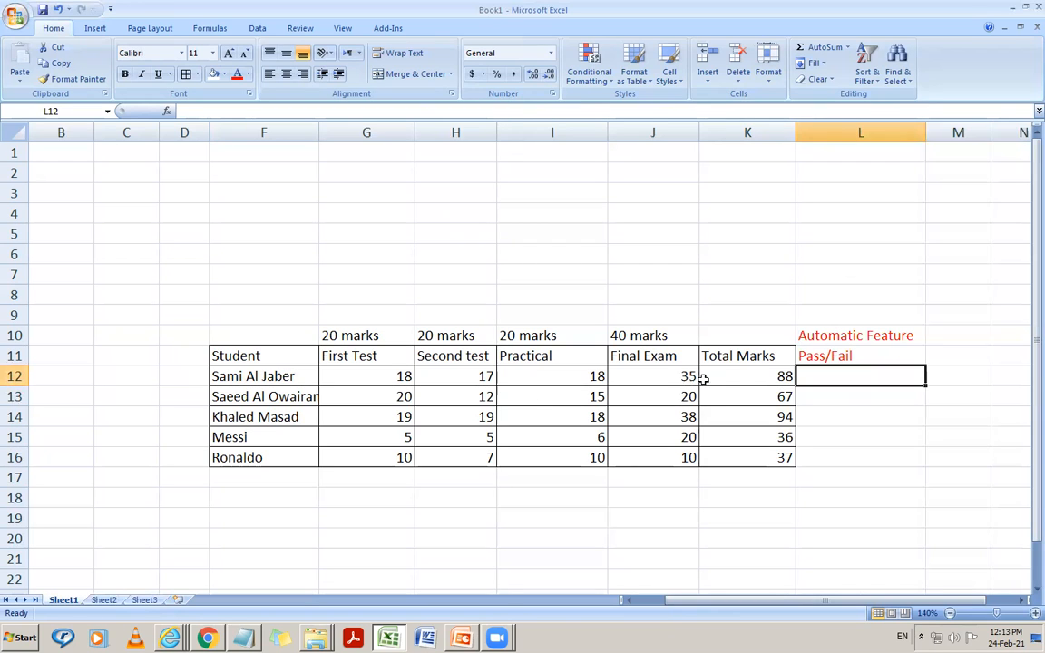
Fill the Total Marks values in K12:K16 with the standard light green color
click(732, 377)
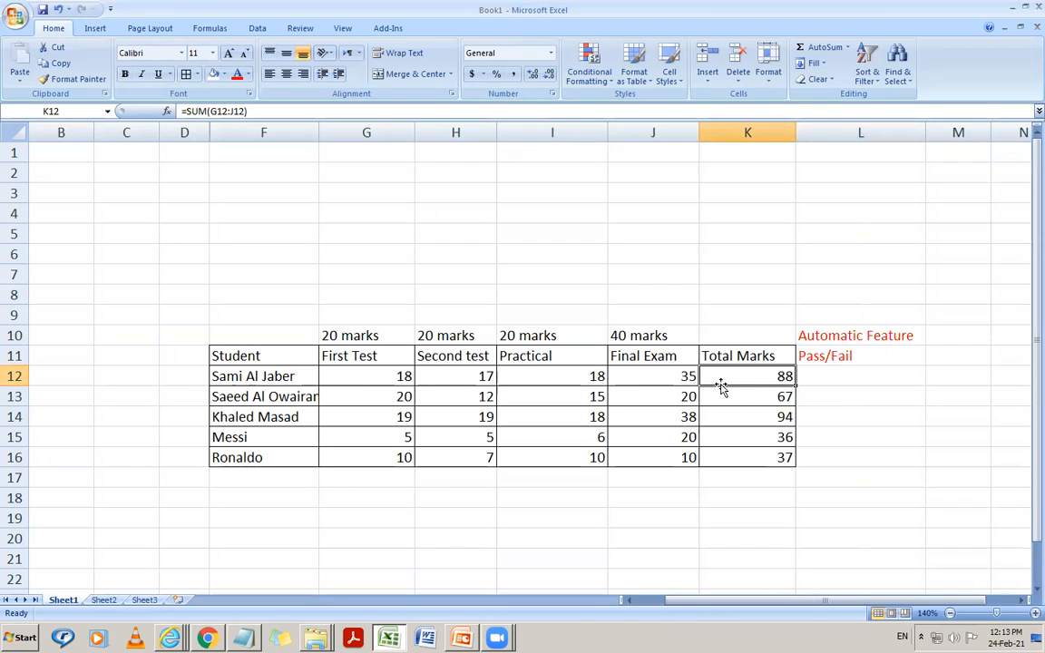
drag(738, 380, 751, 463)
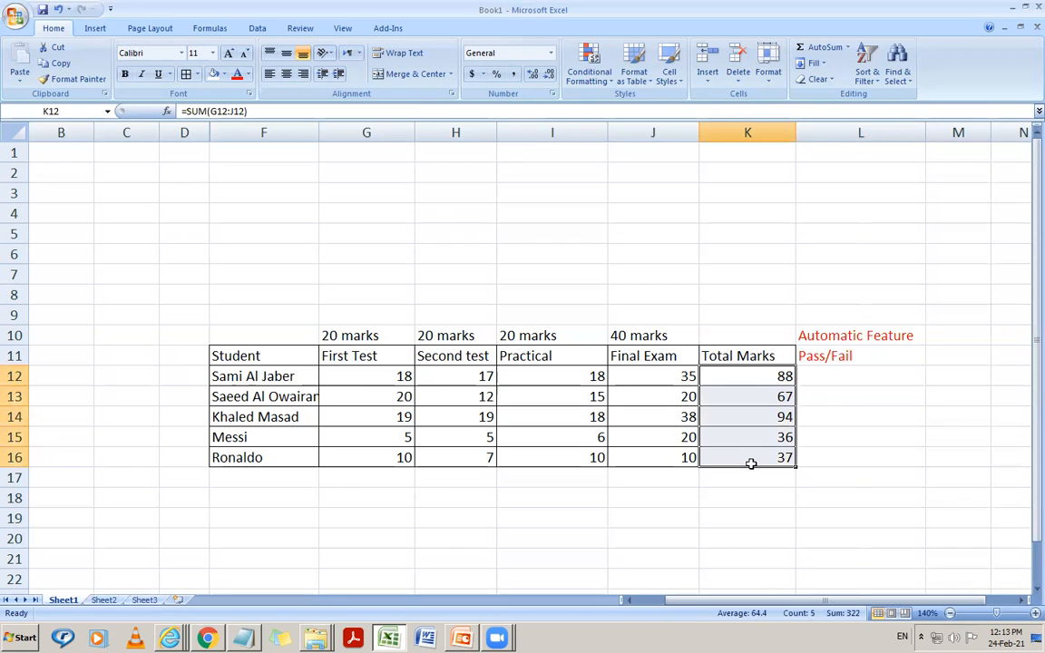
click(247, 75)
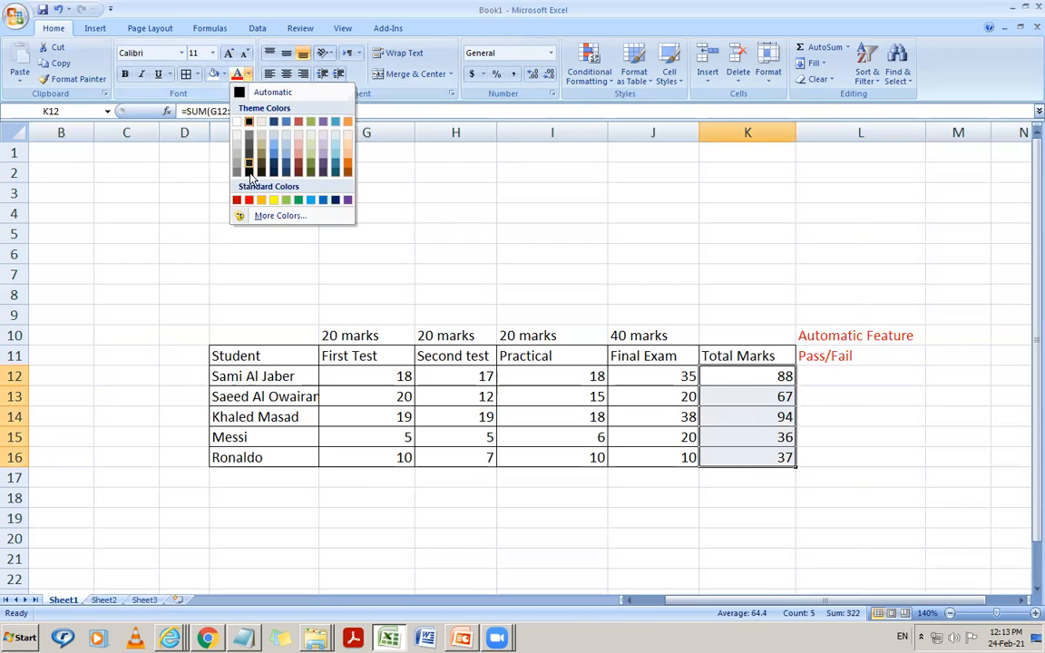
click(222, 74)
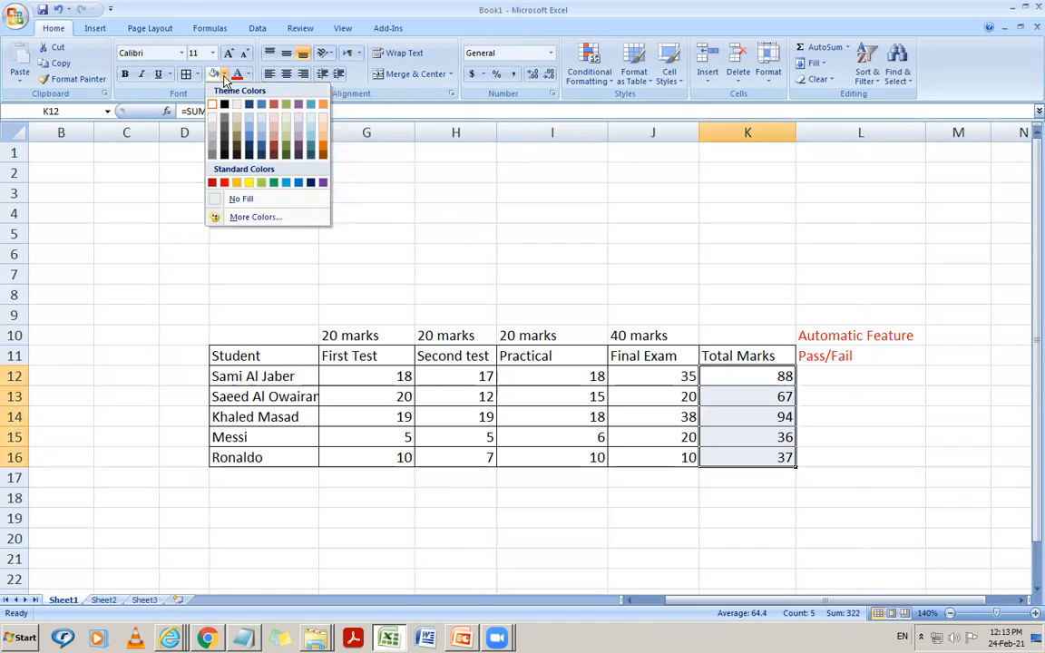
click(262, 183)
click(807, 434)
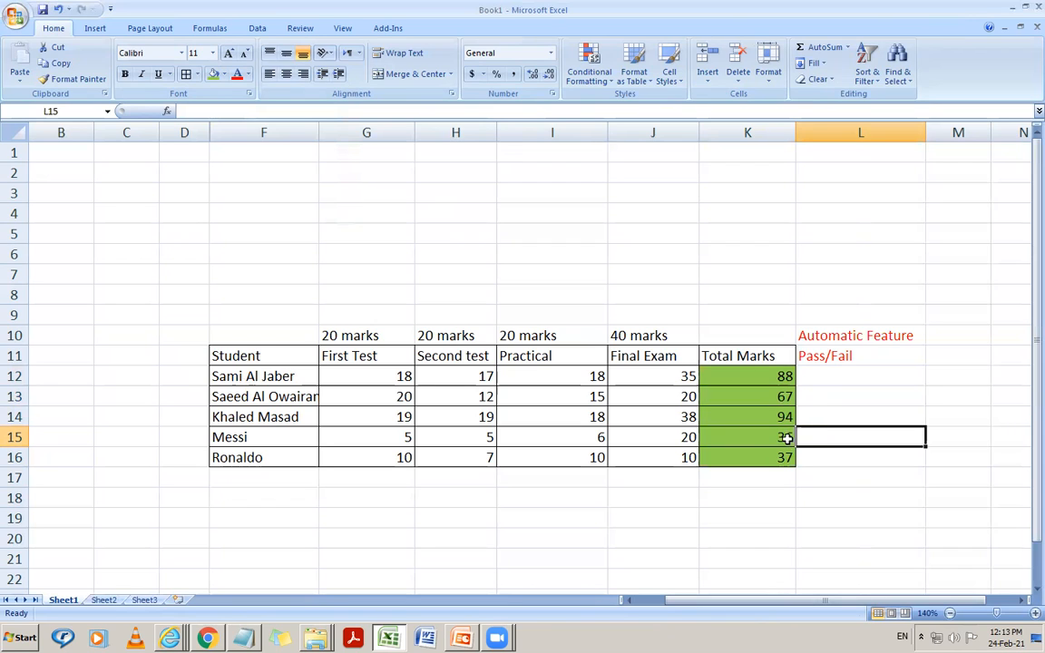
Examine each student's total in K12:K16 against the empty Pass/Fail cells beside them
click(822, 373)
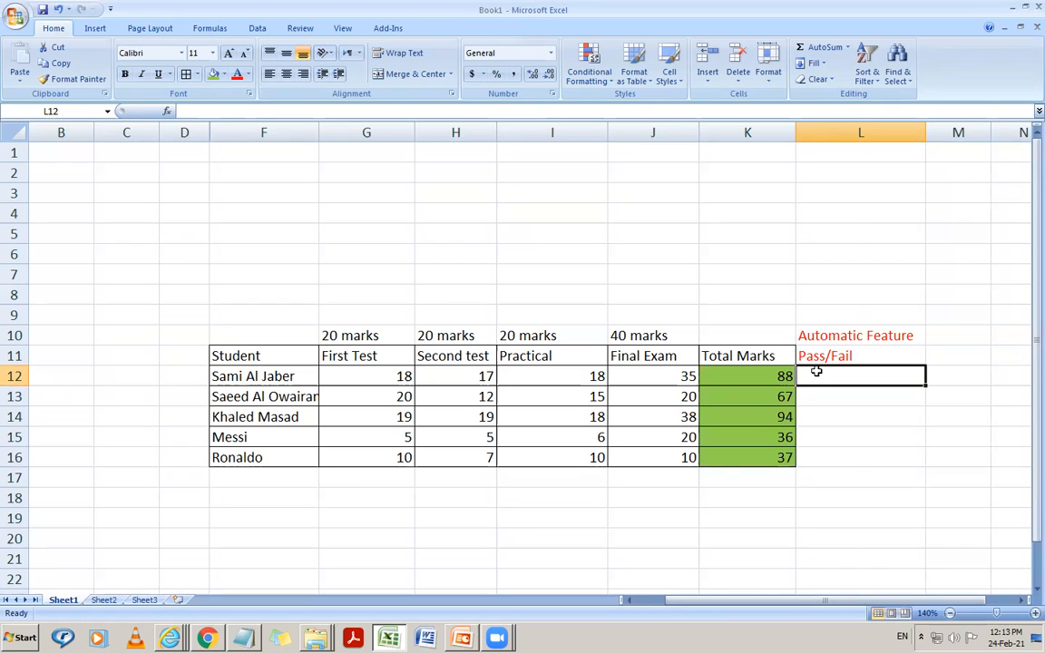
key(Left)
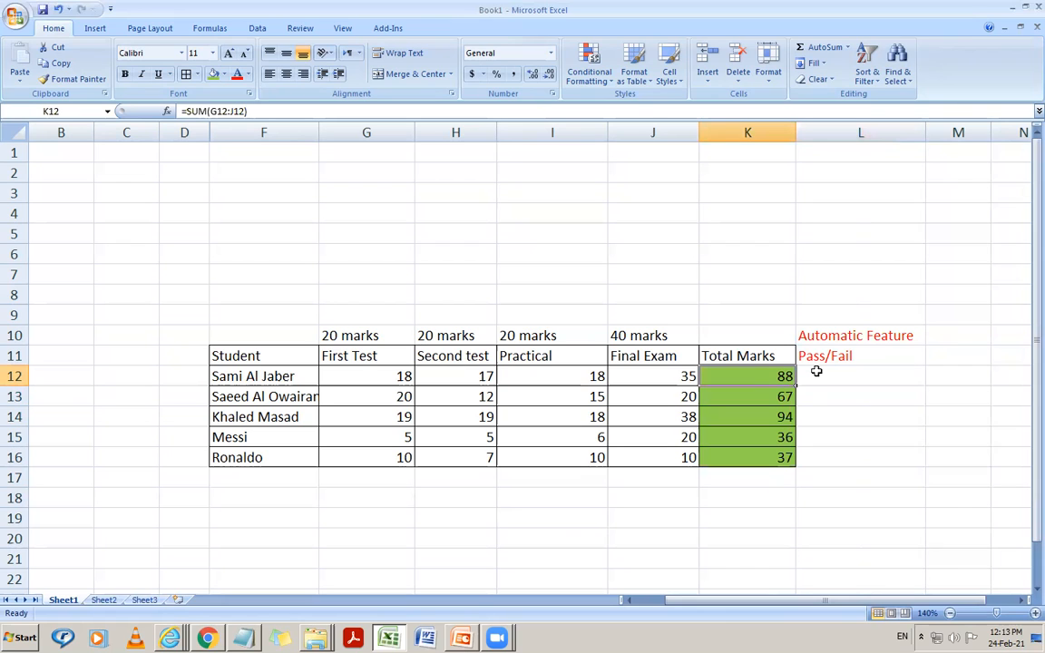
key(Down)
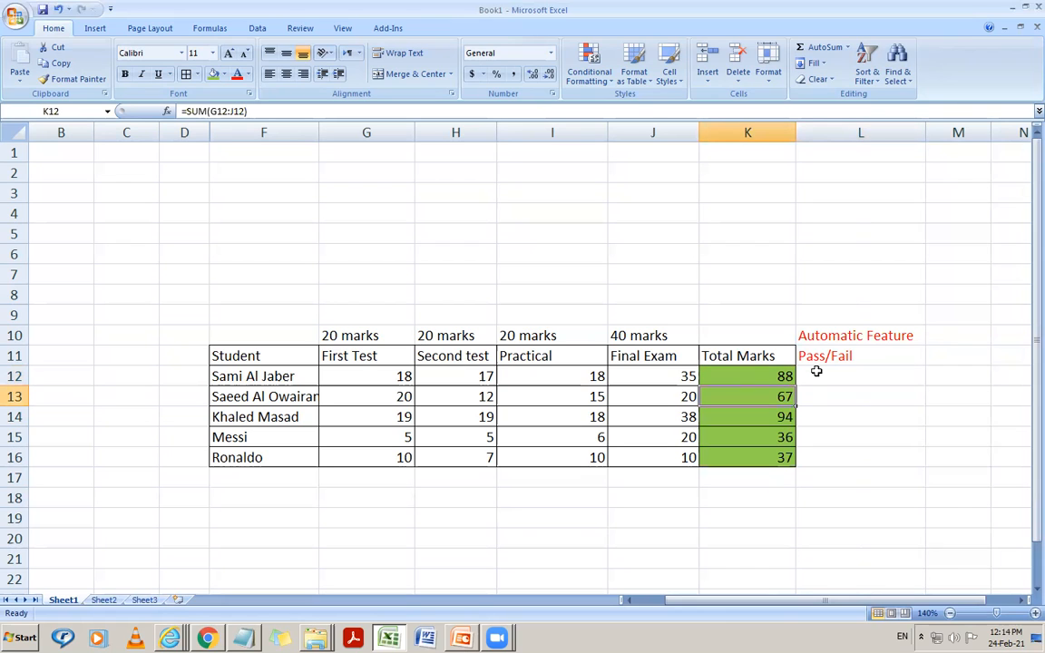
key(Down)
key(Down)
key(Down)
key(Up)
key(Up)
key(Up)
key(Up)
key(Down)
key(Down)
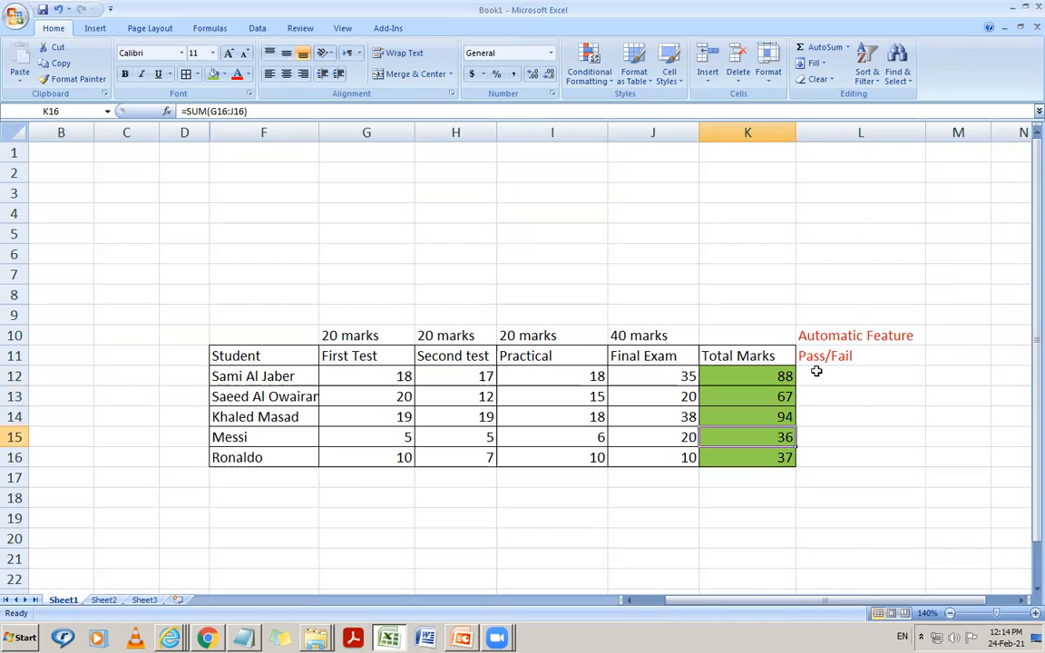
key(Right)
key(Up)
key(Up)
key(Up)
key(Up)
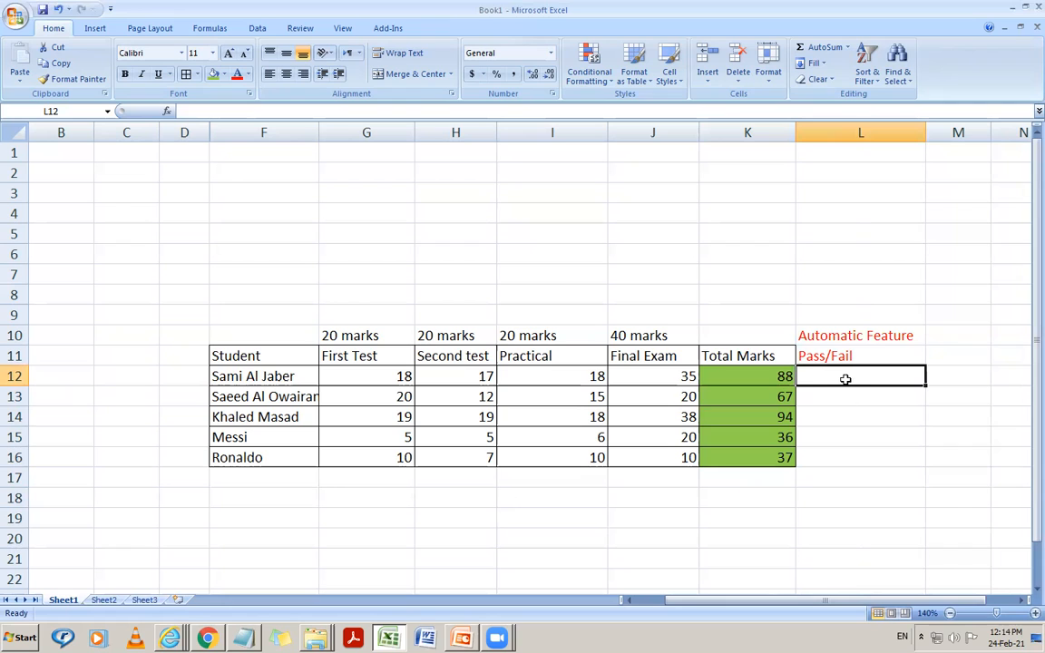
Insert the logical IF function in L12 and move its arguments dialog clear of the marks table
click(842, 397)
click(806, 381)
click(210, 29)
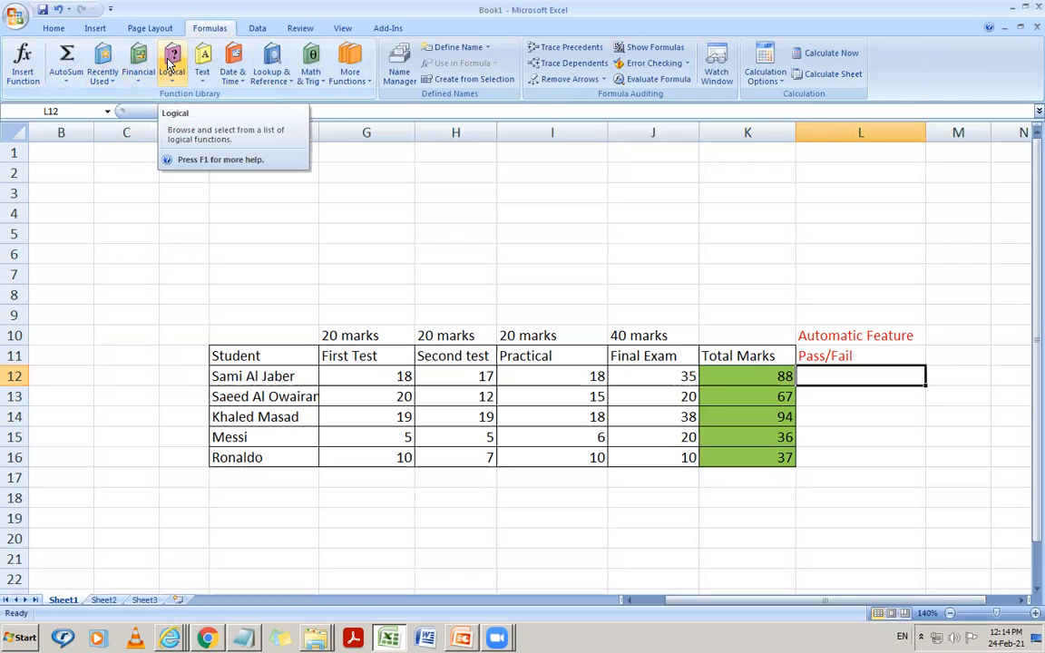
click(176, 85)
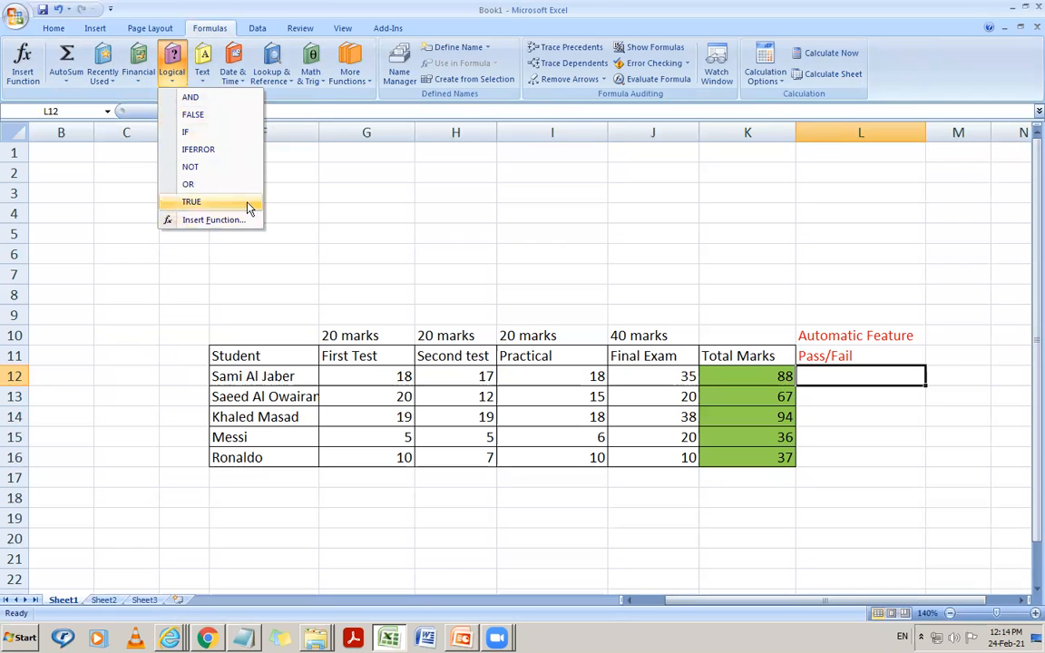
click(206, 136)
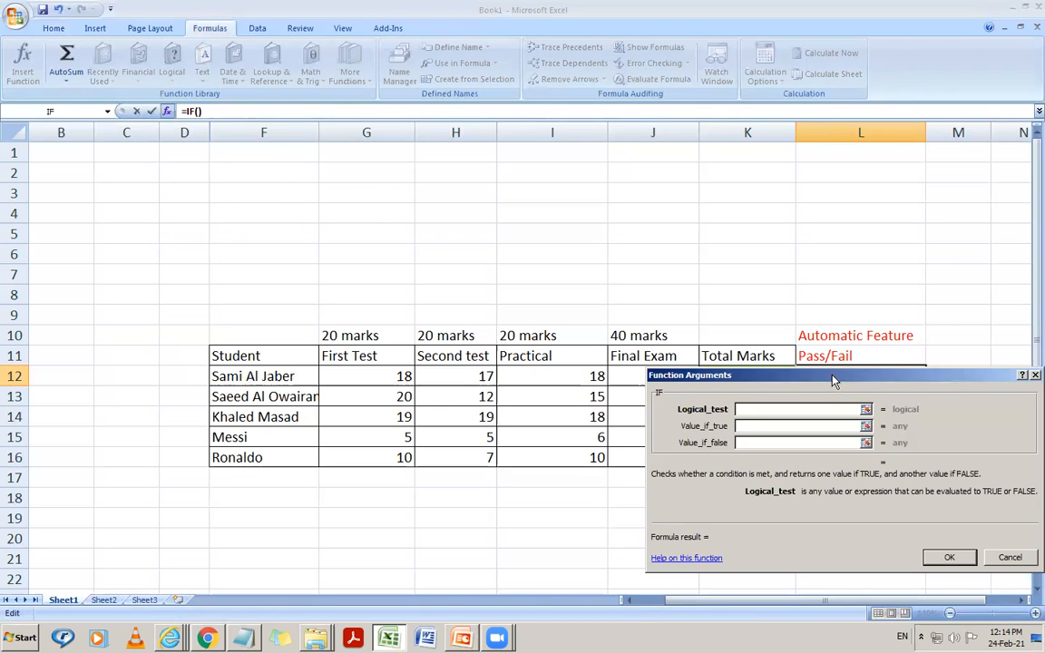
drag(832, 381, 433, 137)
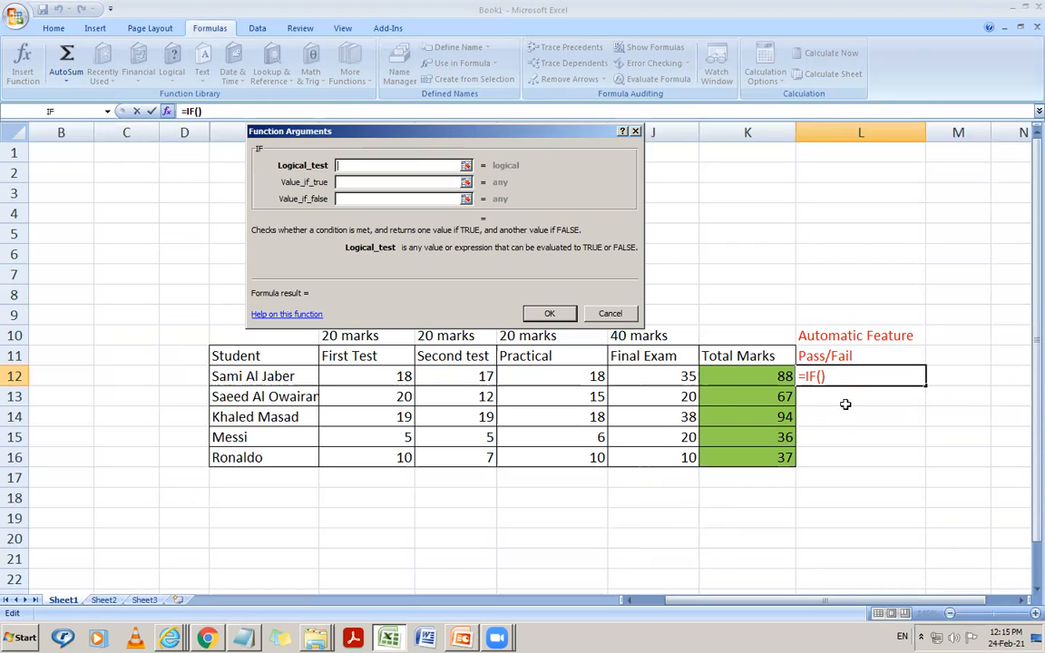
Set the IF function's logical test to K12>59 so it checks the first student's total
click(766, 377)
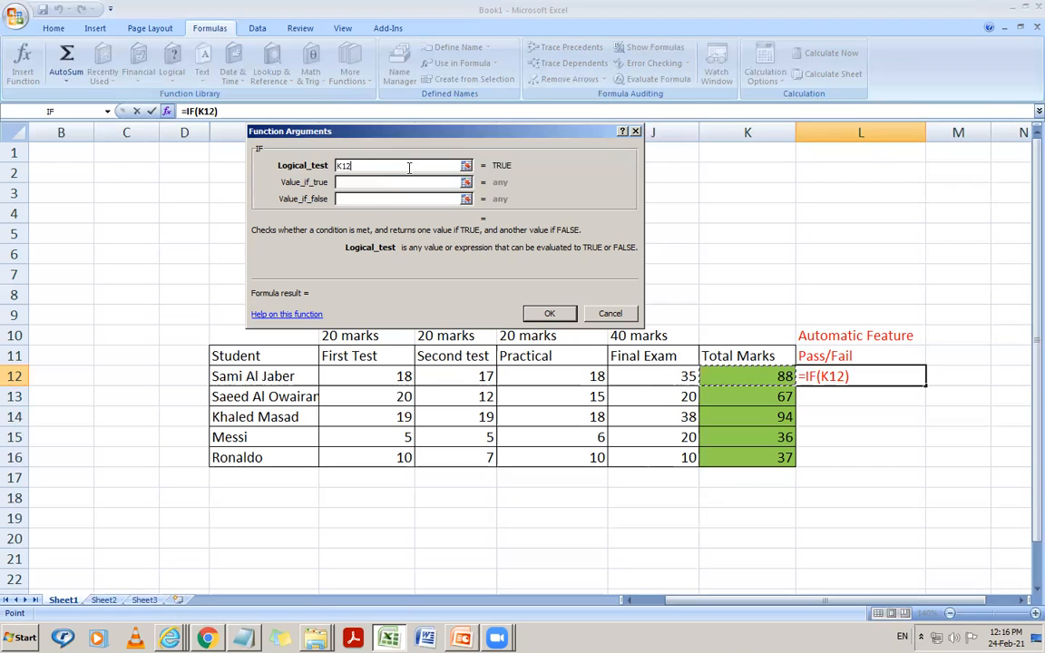
text(>)
text(59)
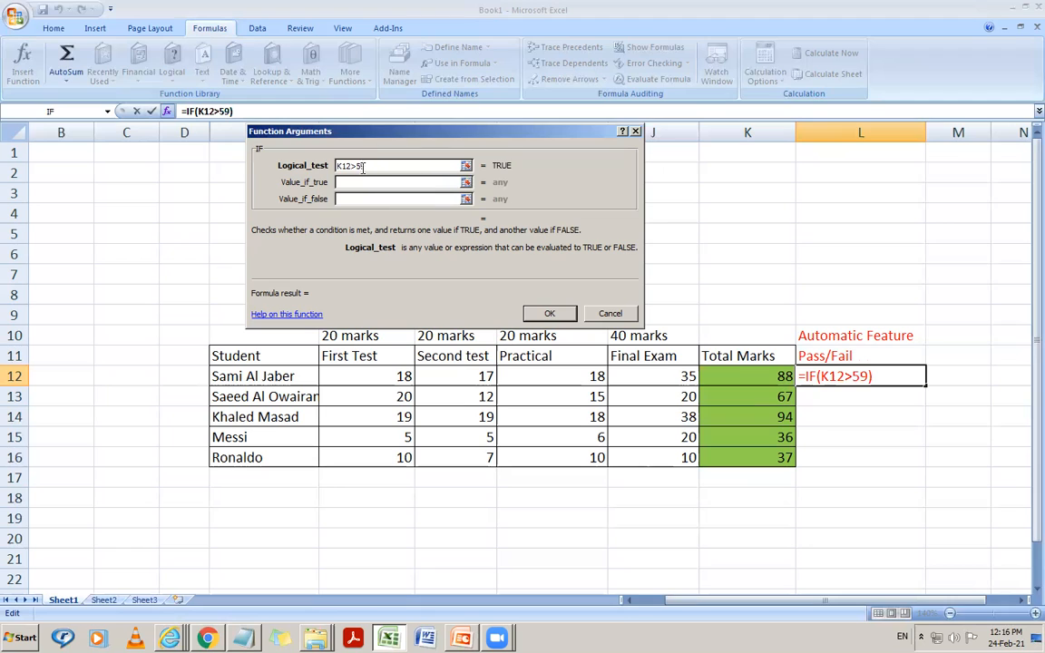
click(356, 183)
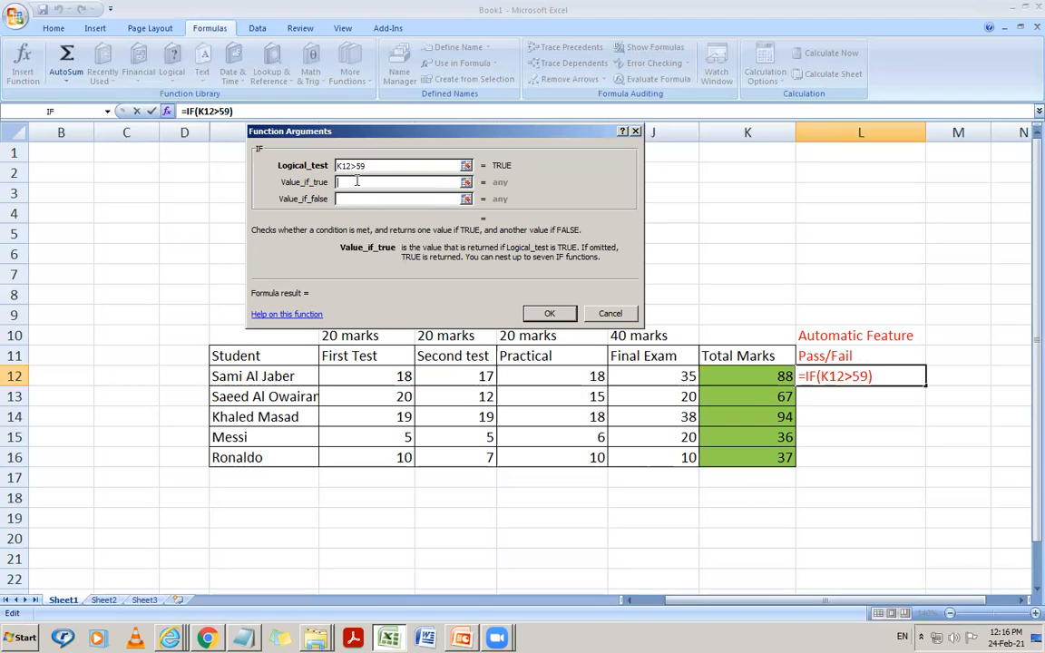
click(356, 166)
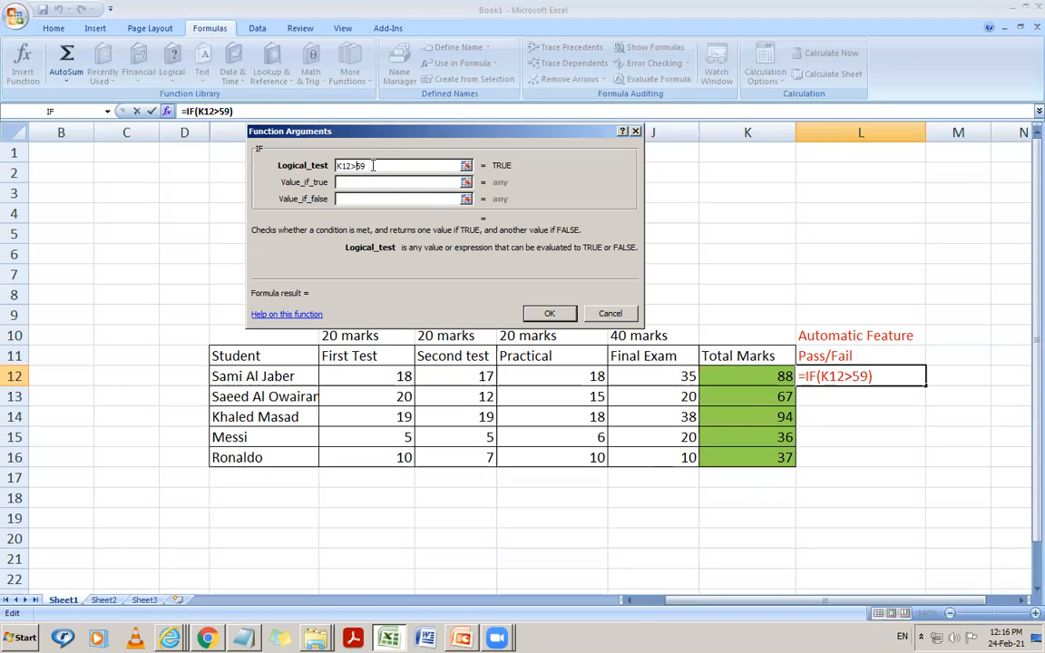
click(343, 183)
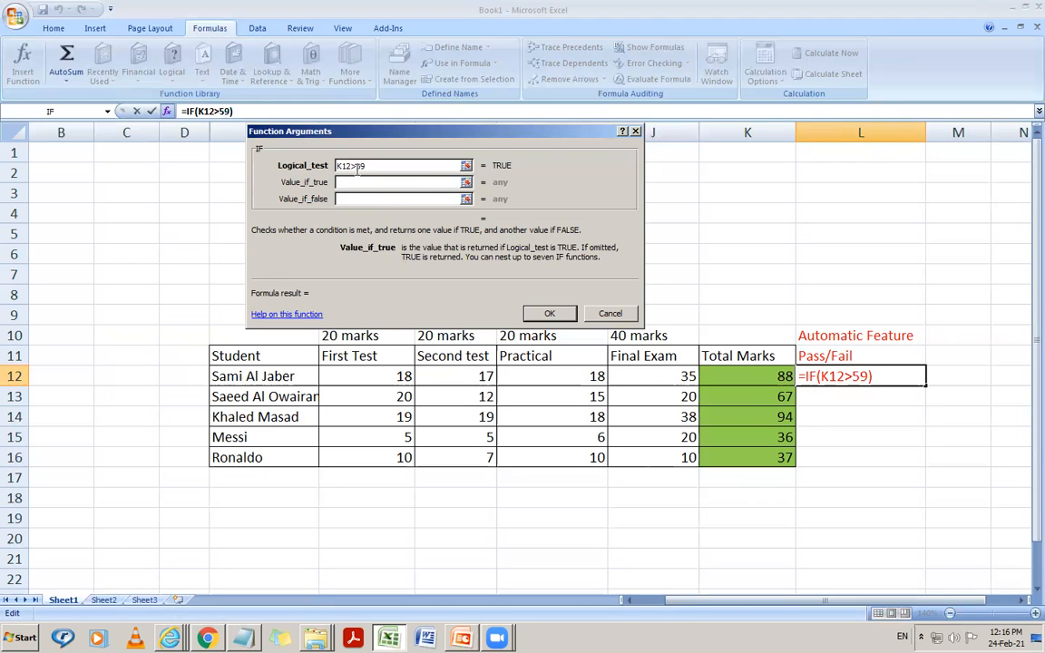
click(356, 166)
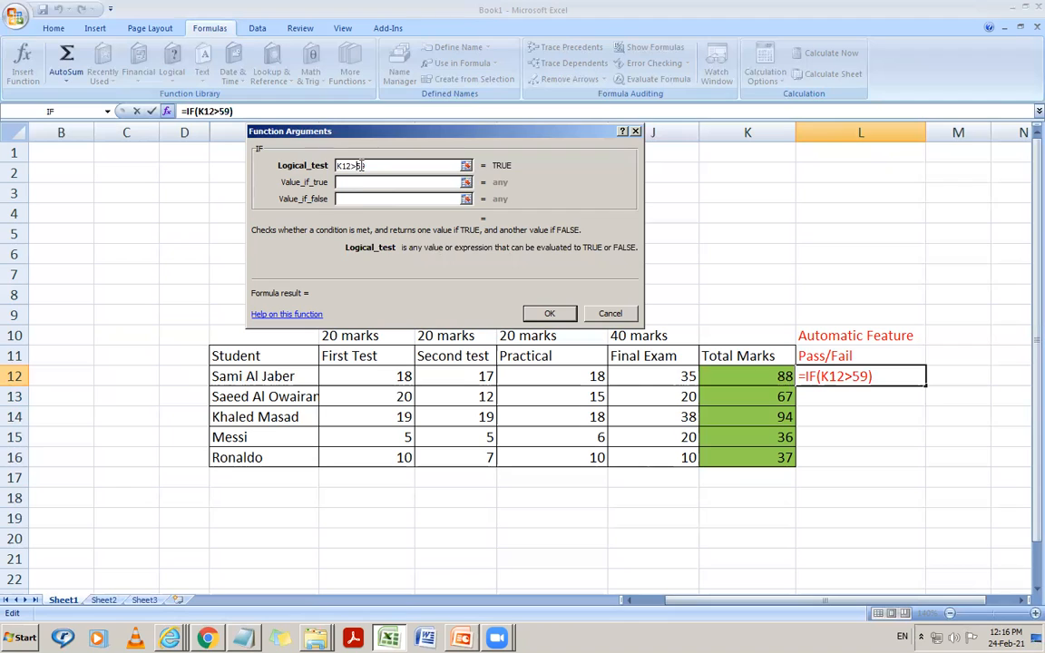
click(354, 199)
Set the IF function's value if true to "Congratulations , You passed the exam"
click(355, 183)
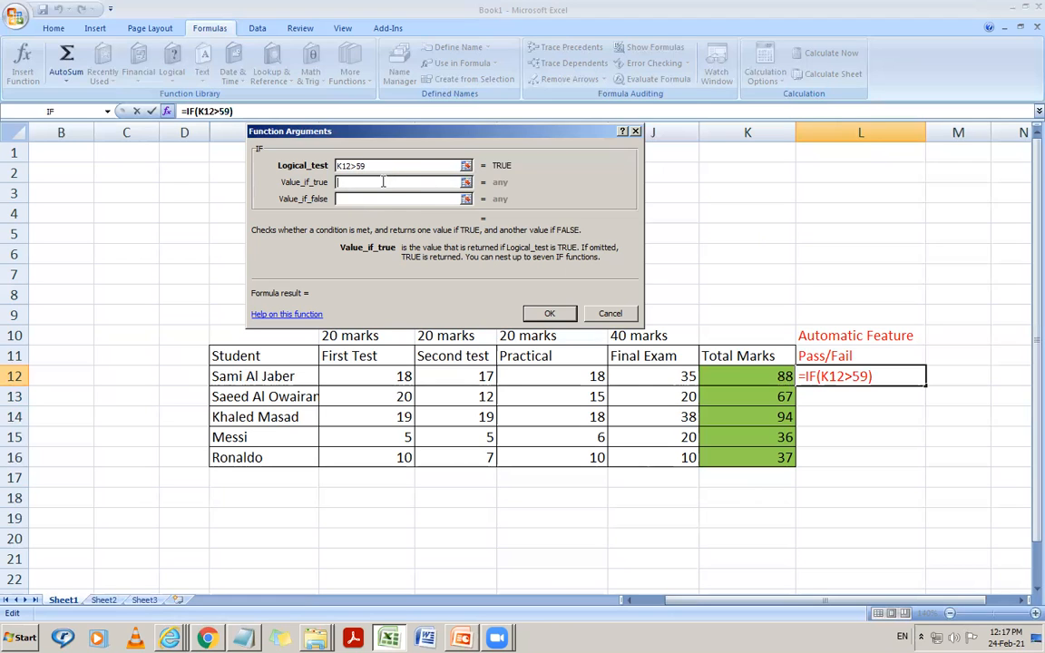
text(Congr)
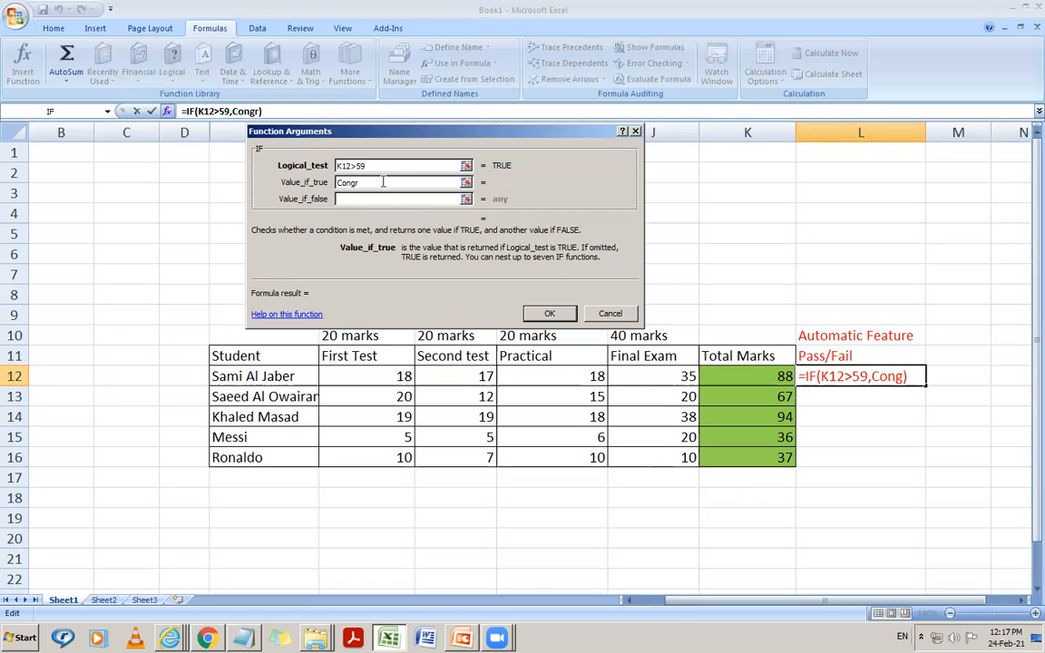
text(atul)
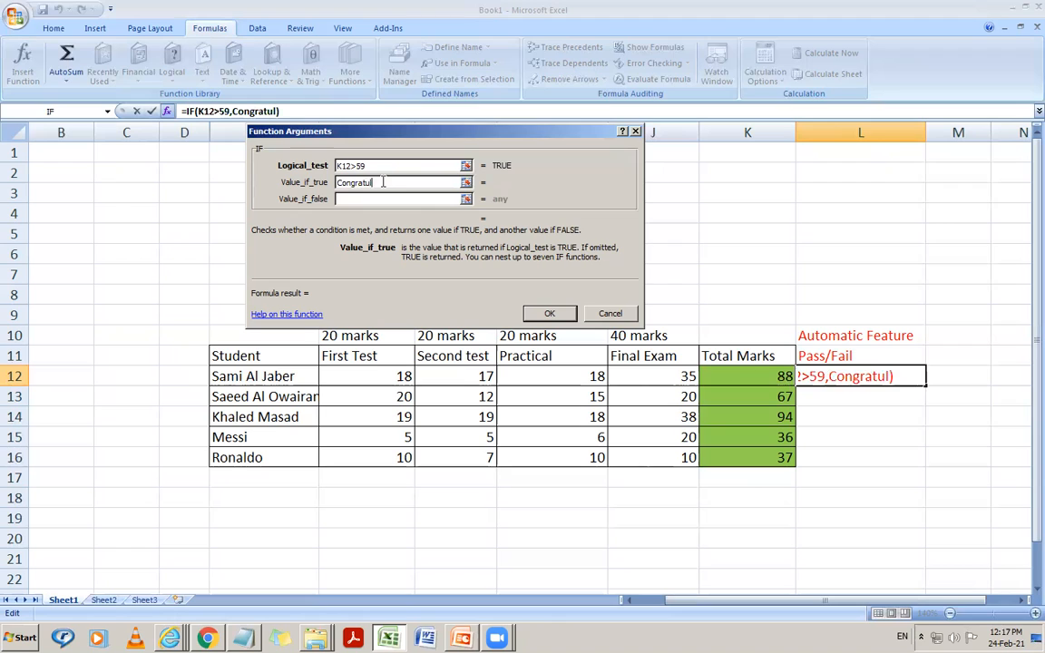
text(ations , Y)
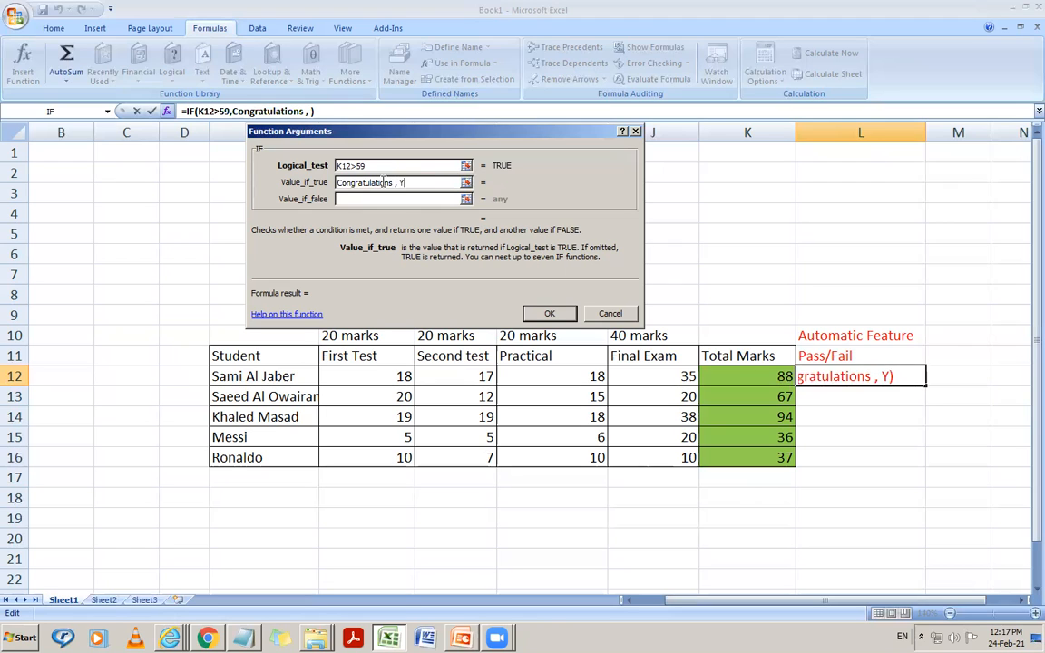
text(ou passed the e)
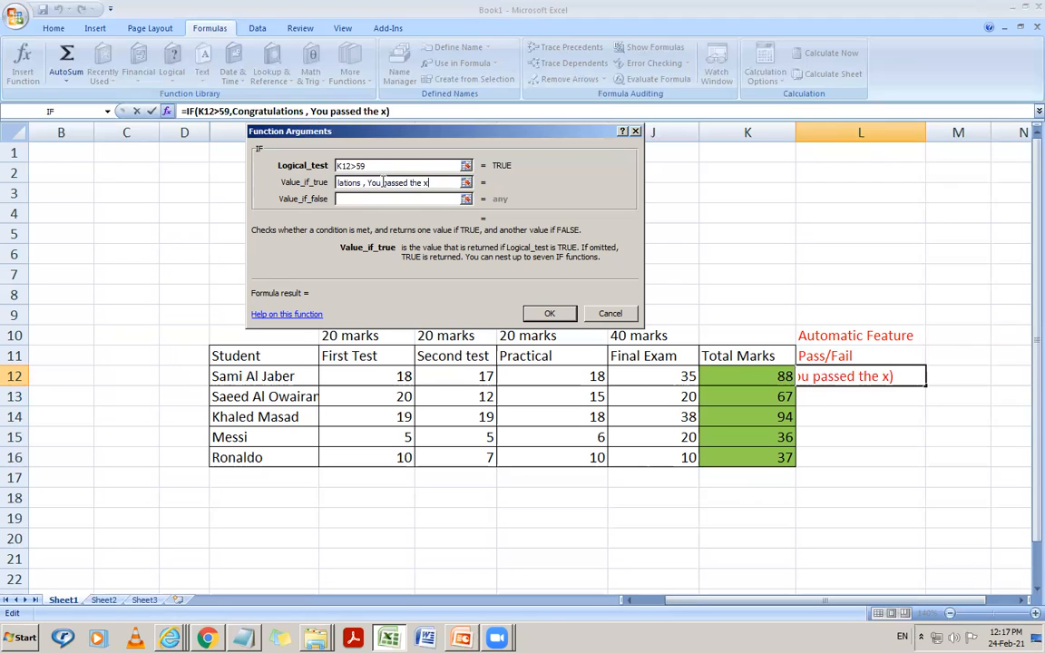
text(xam)
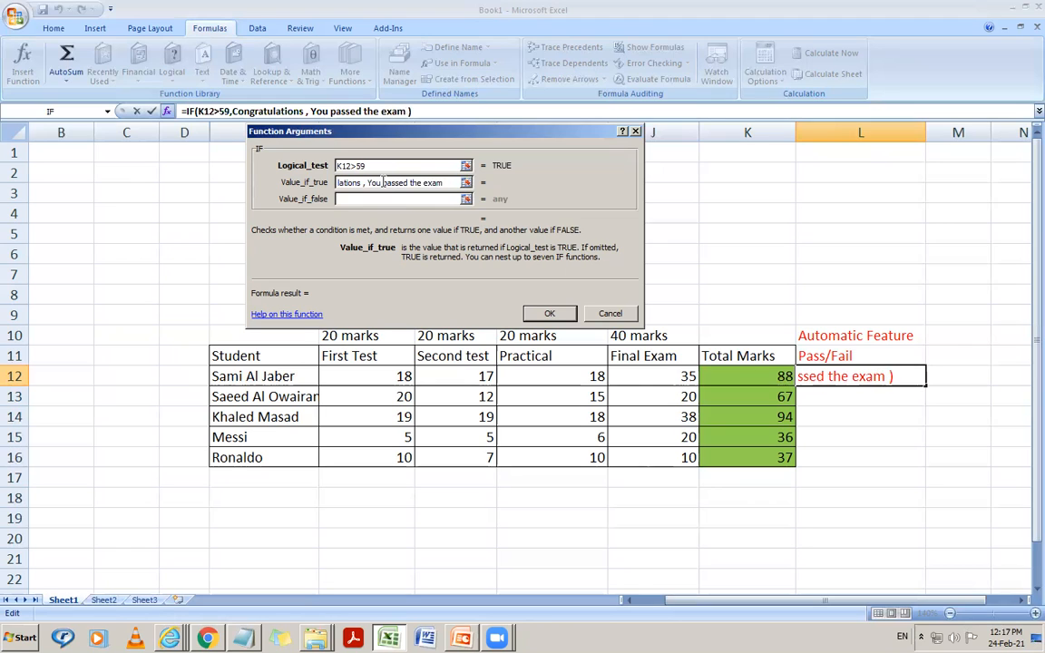
key(Tab)
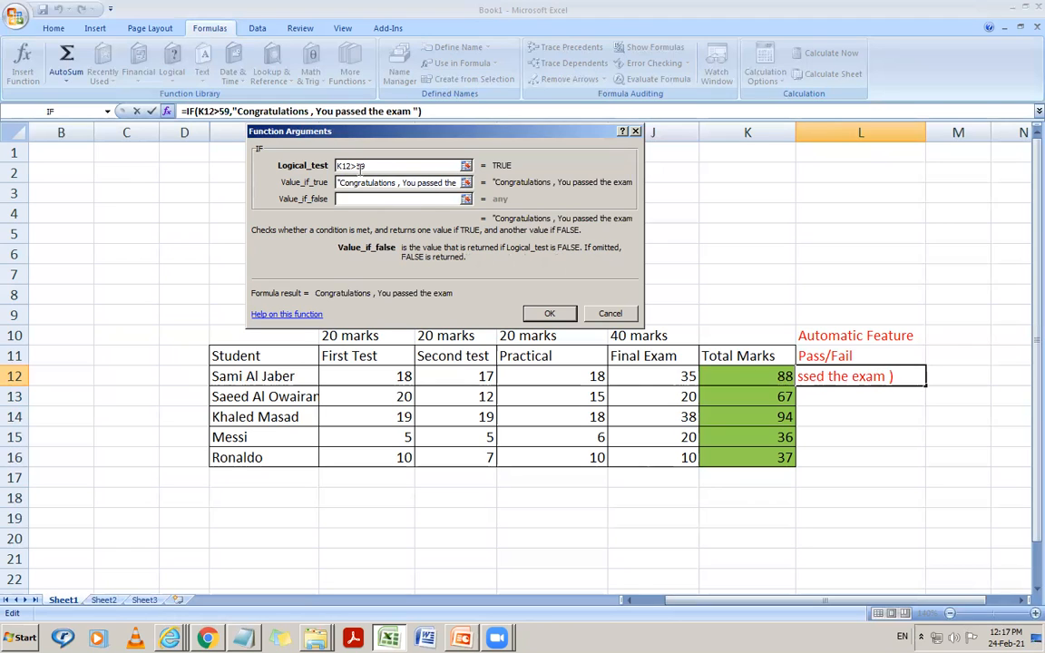
Set the value if false to "Sorry! You failed the exam" and apply the IF formula to L12
click(356, 166)
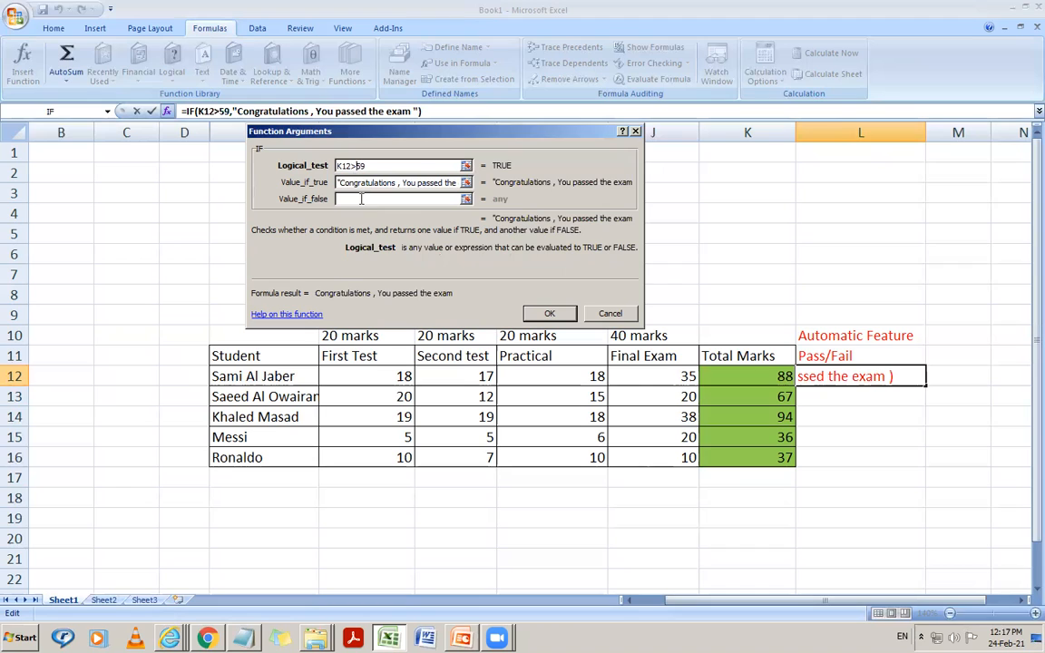
click(361, 199)
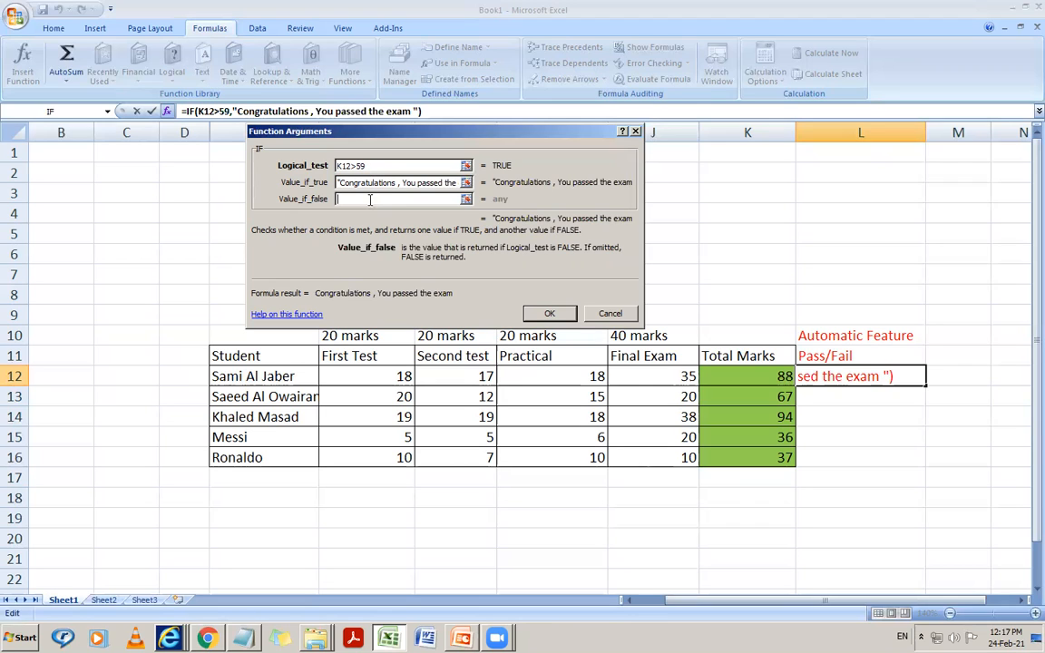
text(Sorry)
text(! )
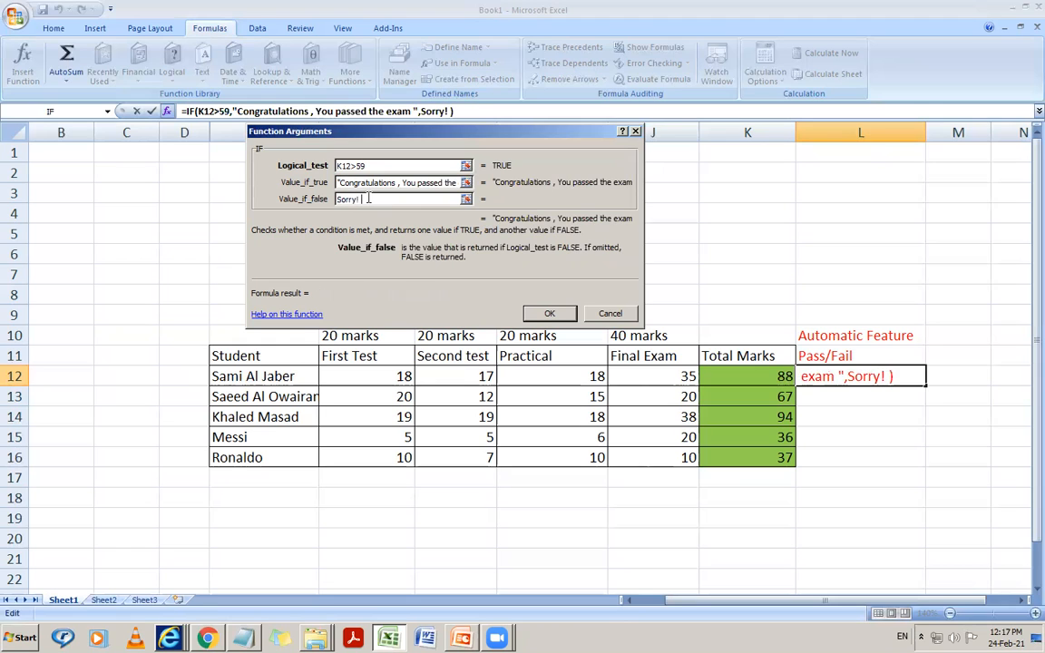
text(You failed the ee)
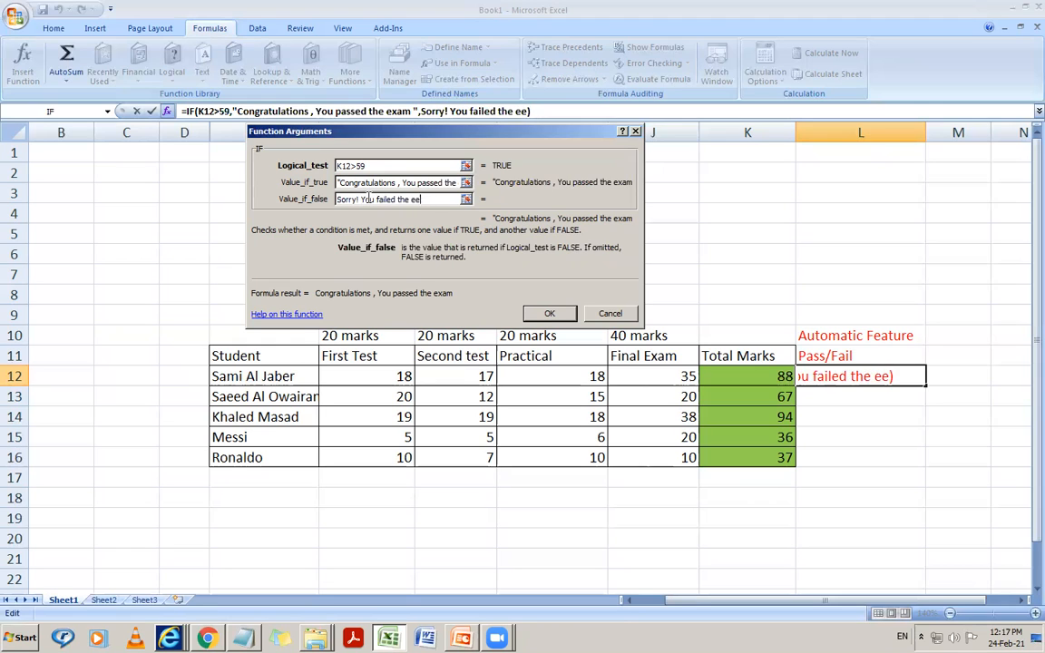
key(BackSpace)
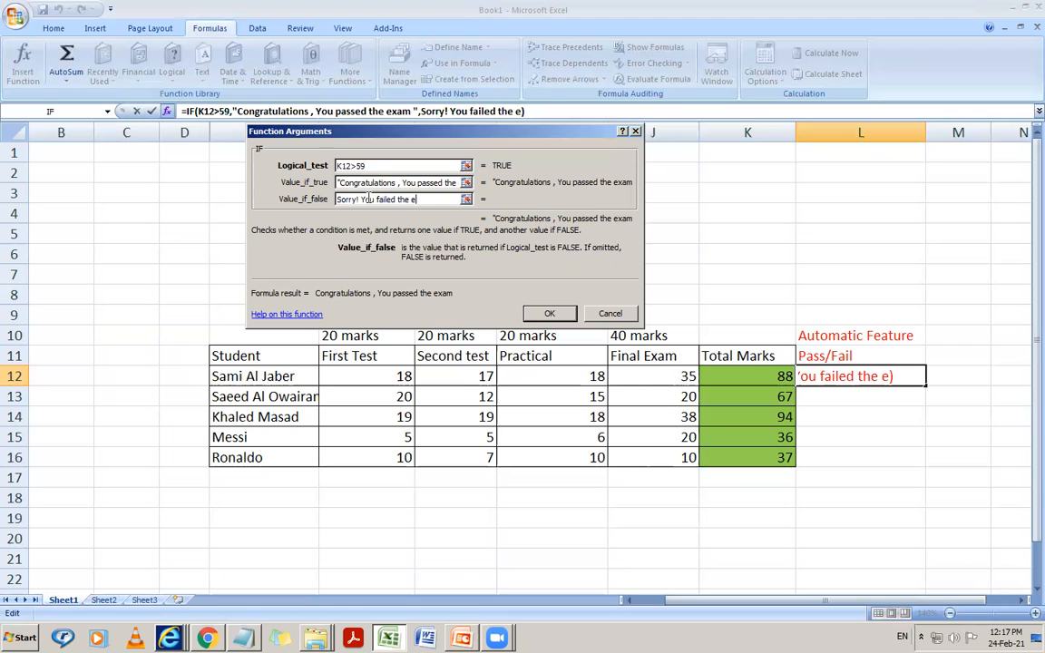
text(xam)
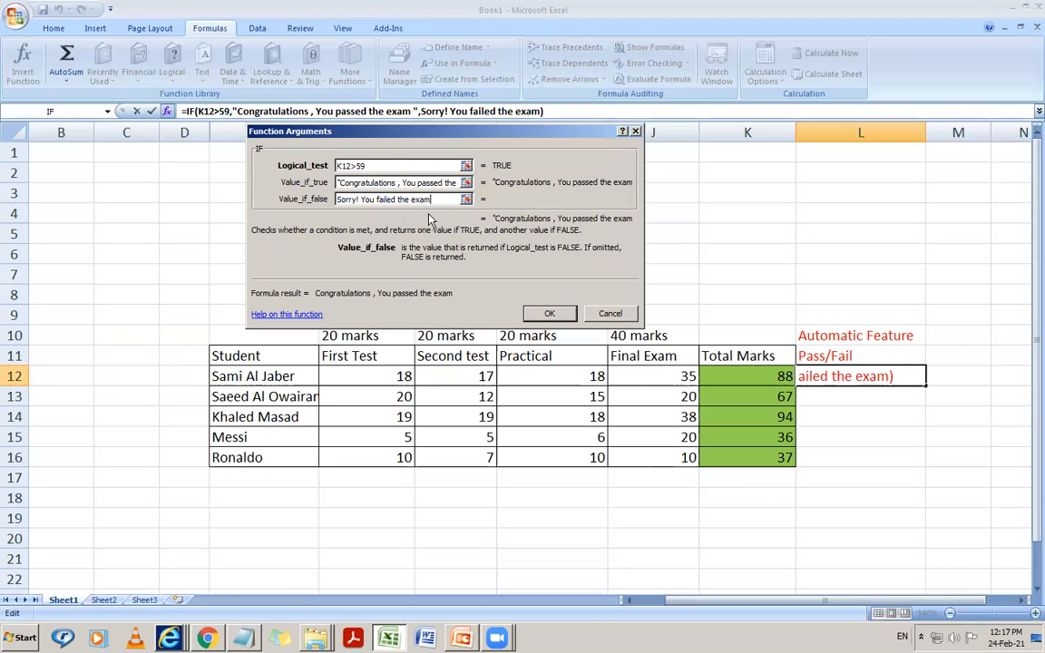
click(549, 313)
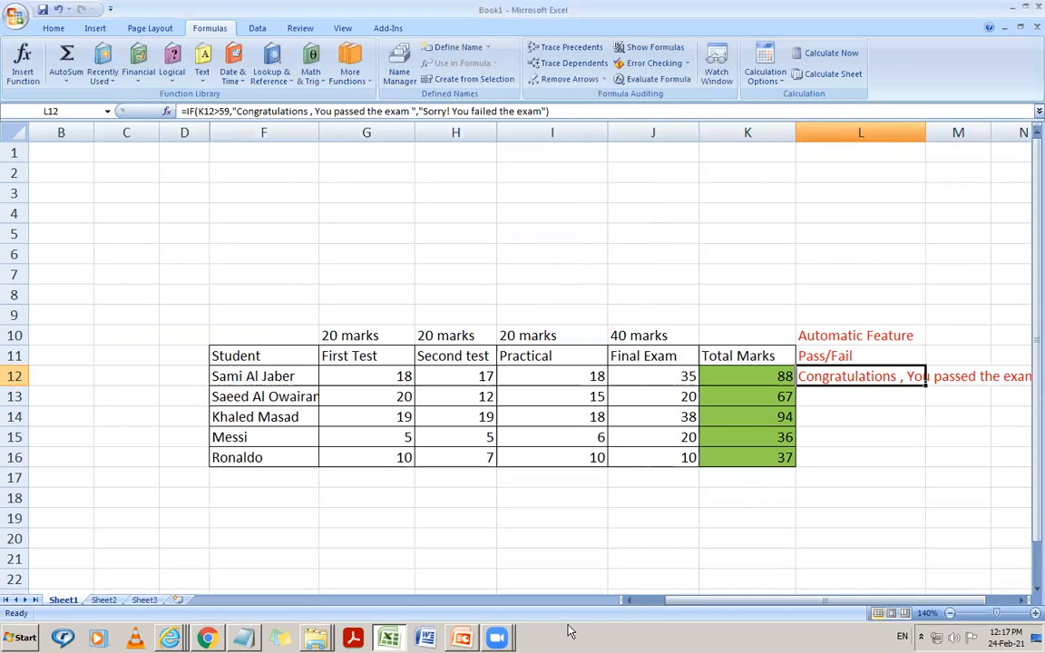
drag(705, 601, 736, 602)
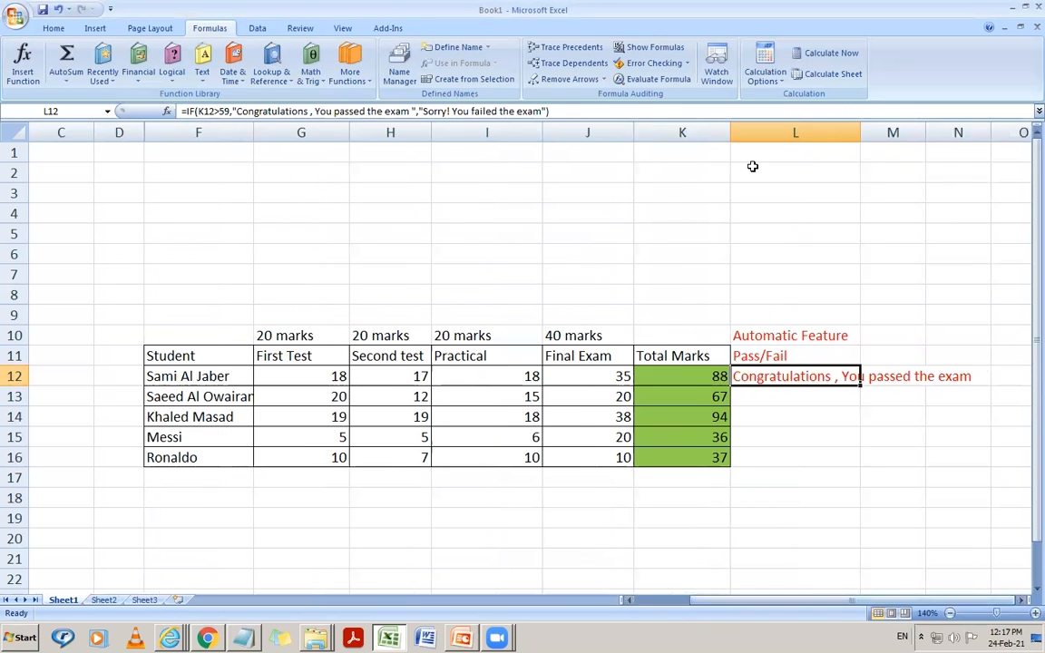
Widen column L so the full pass message fits inside its cell
click(858, 158)
drag(860, 133, 1007, 136)
click(814, 396)
click(779, 374)
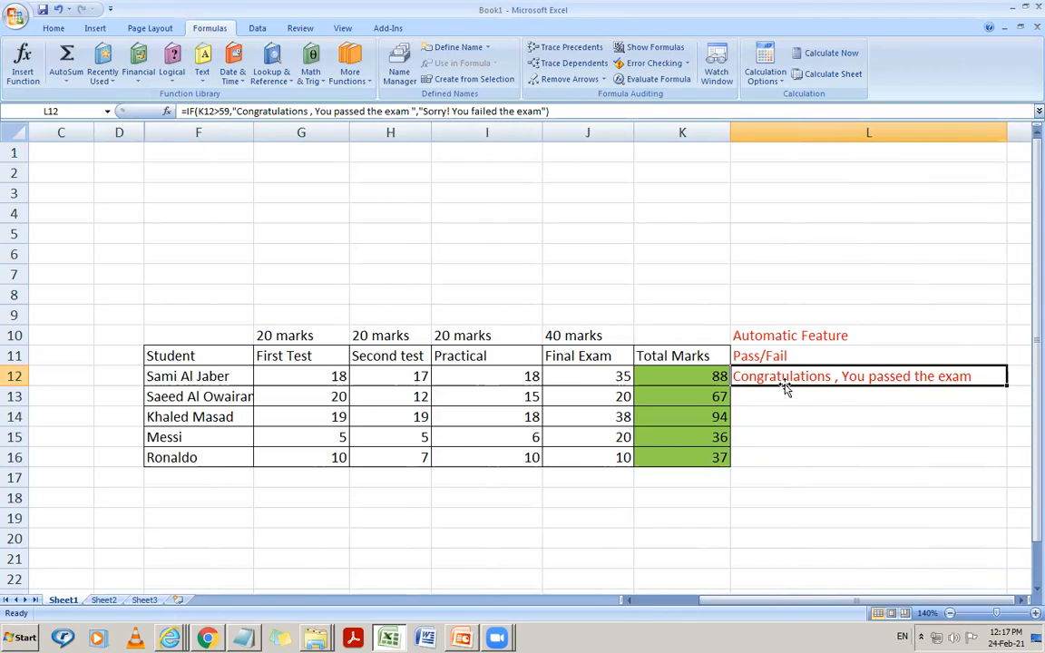
click(704, 379)
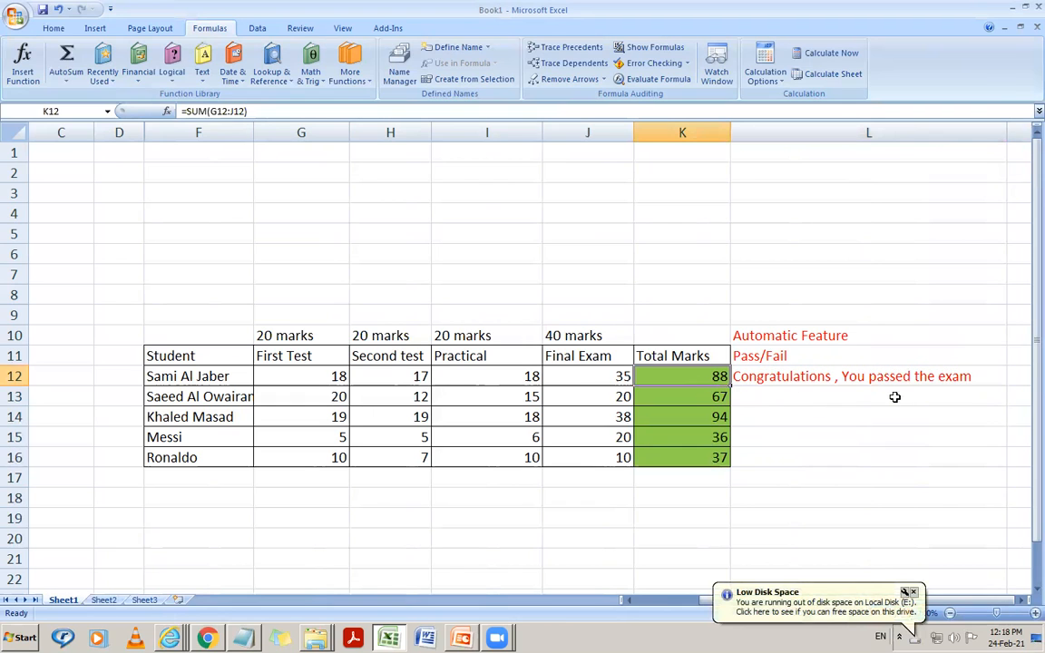
click(835, 384)
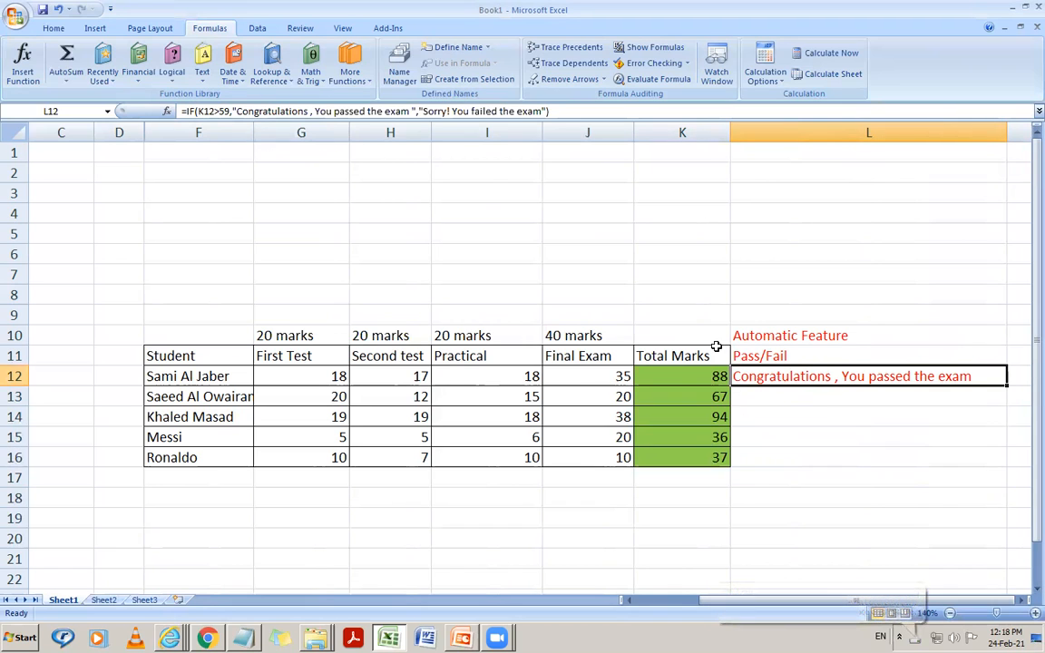
Set the font colour of the Pass/Fail result cells L12:L16 to black
drag(779, 380, 778, 460)
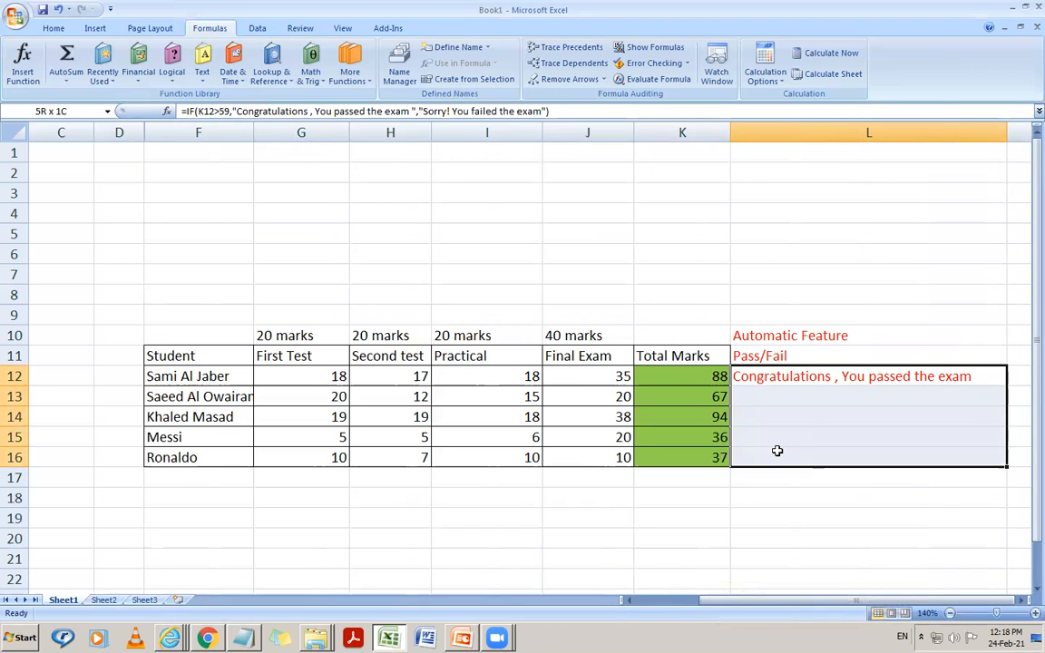
click(54, 28)
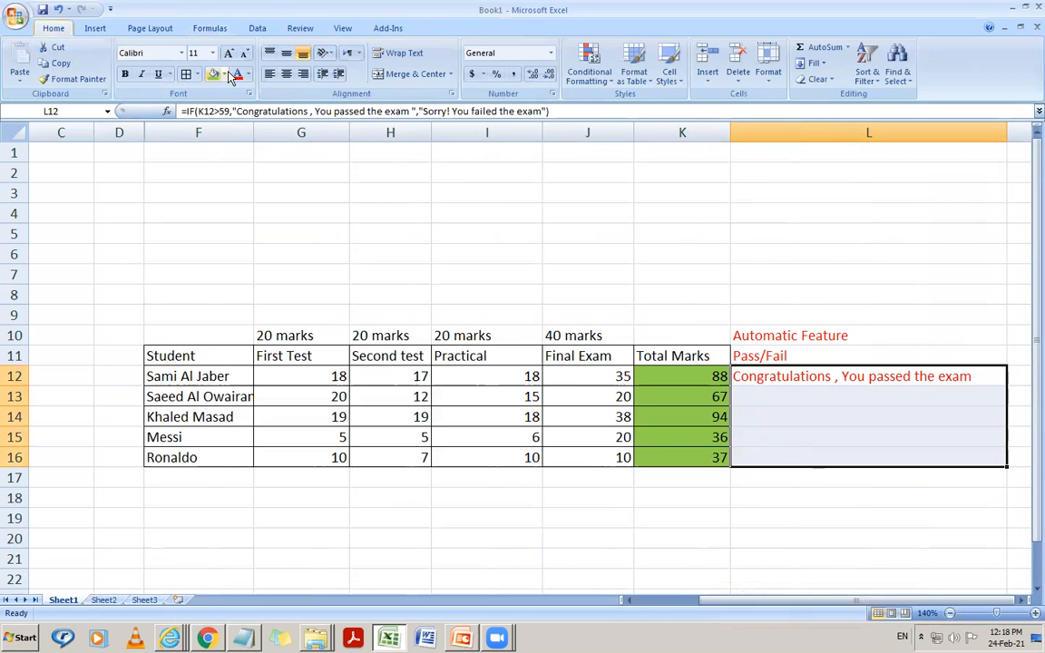
click(247, 76)
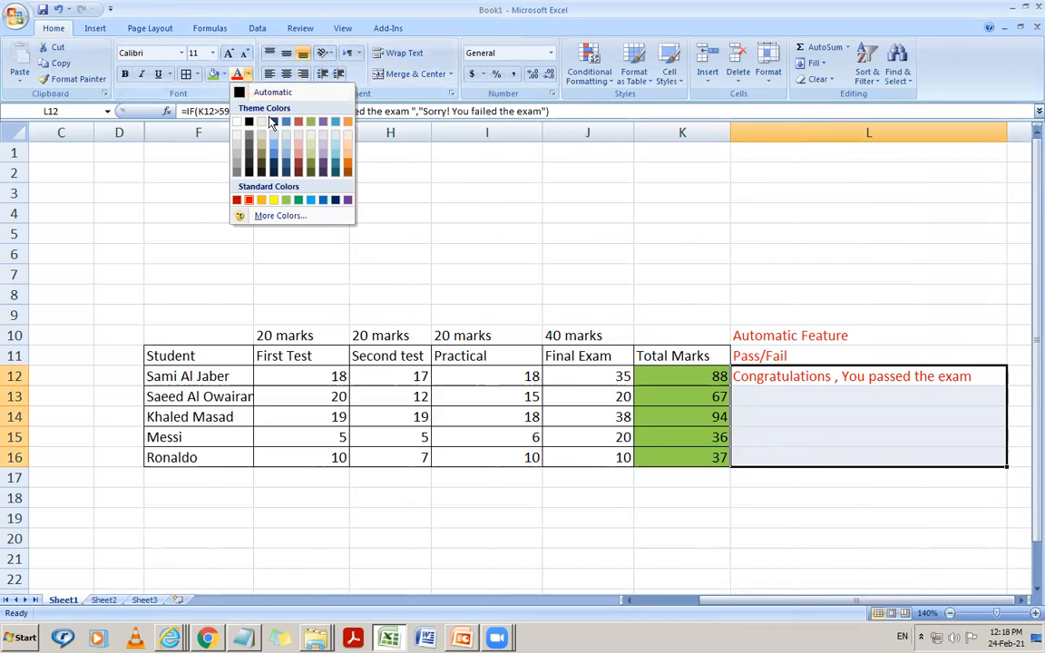
click(250, 120)
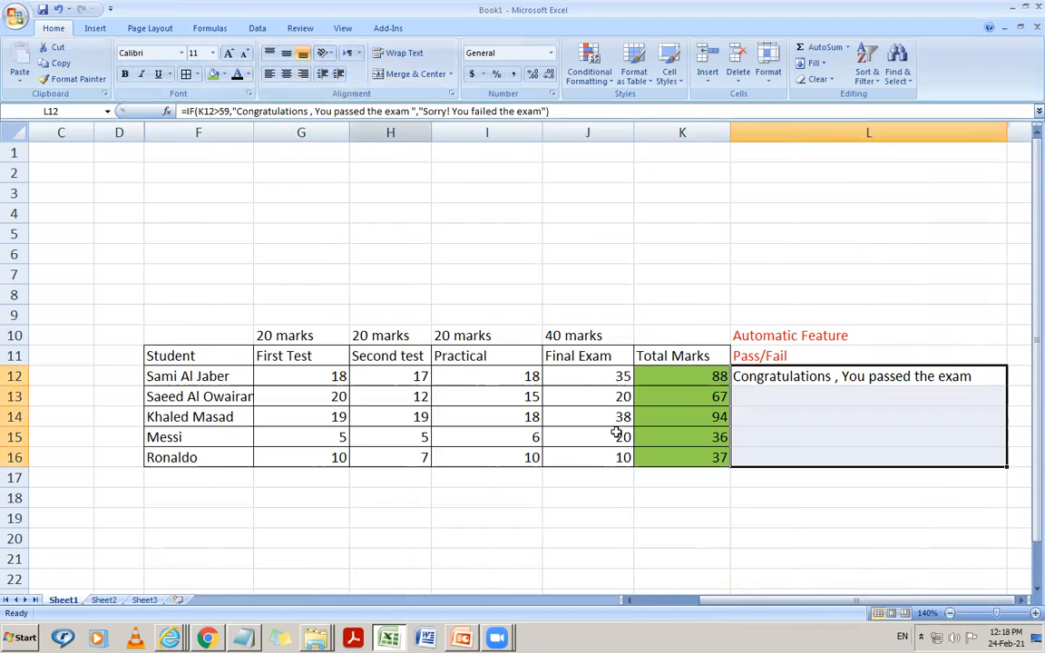
click(875, 438)
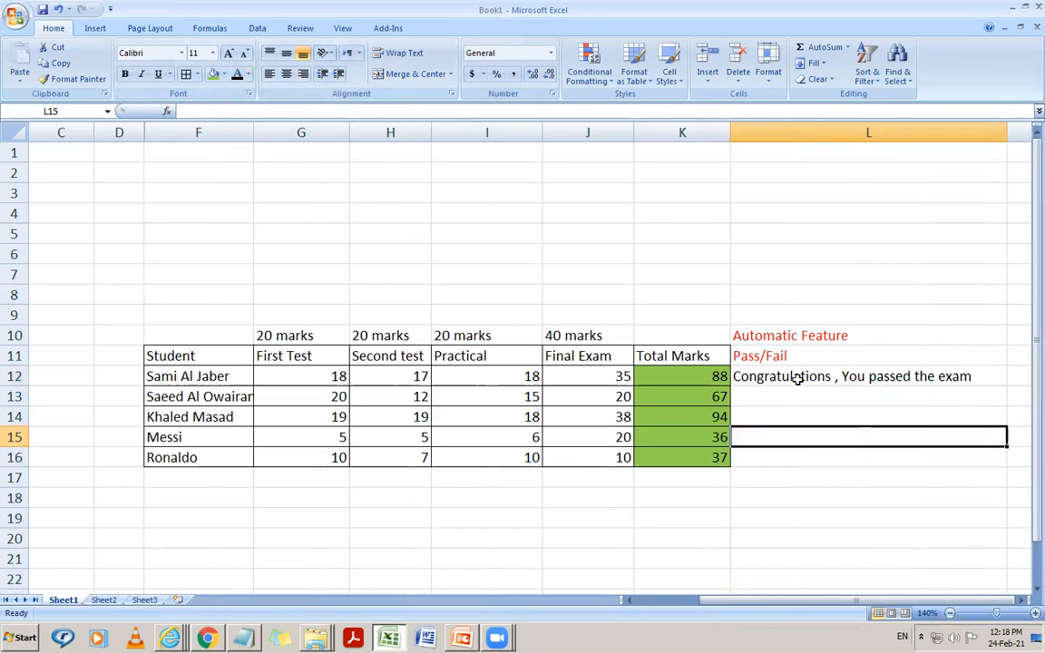
click(798, 380)
drag(731, 384, 760, 413)
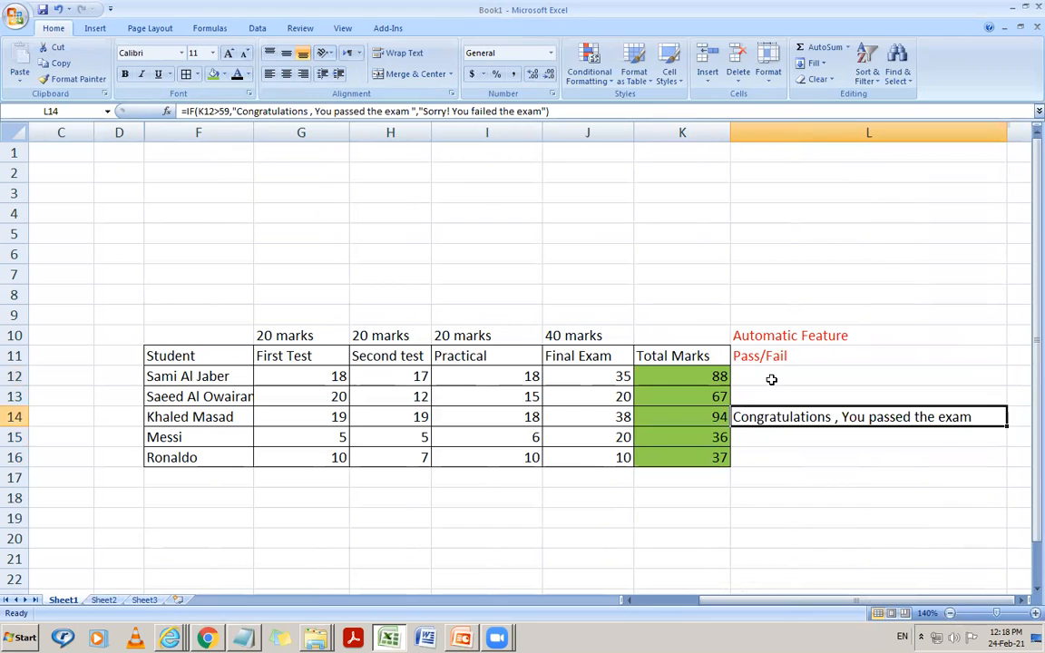
key(ctrl+z)
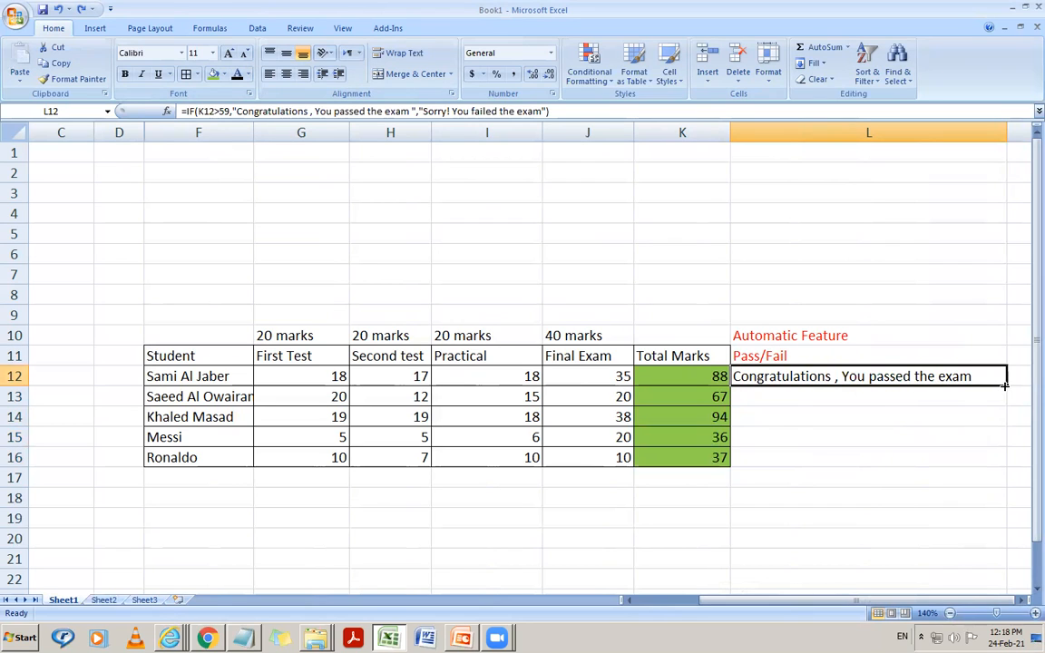
Fill the IF formula from L12 down to L16 for the remaining students
drag(1005, 385, 996, 462)
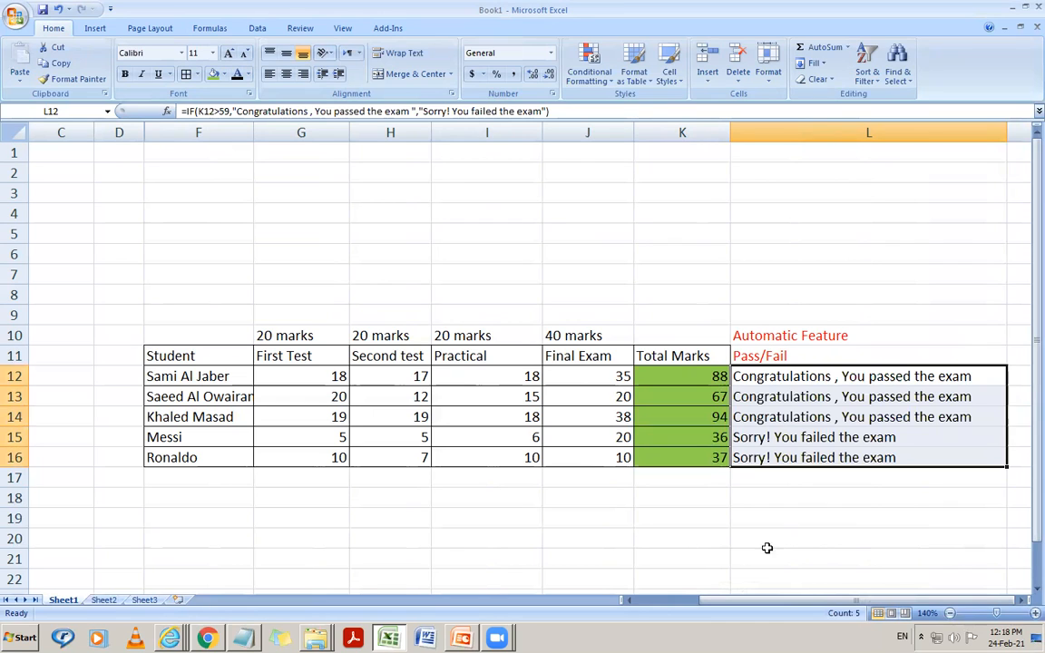
drag(768, 544, 768, 558)
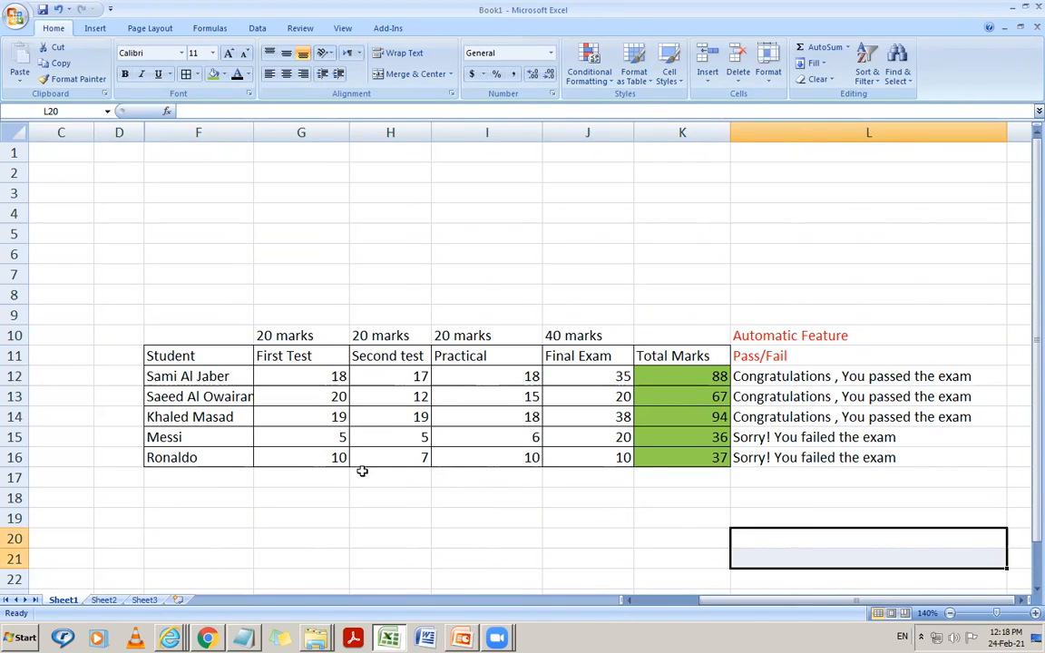
Set the last student's First Test mark in G16 and Second test mark in H16 to 20 each
click(339, 457)
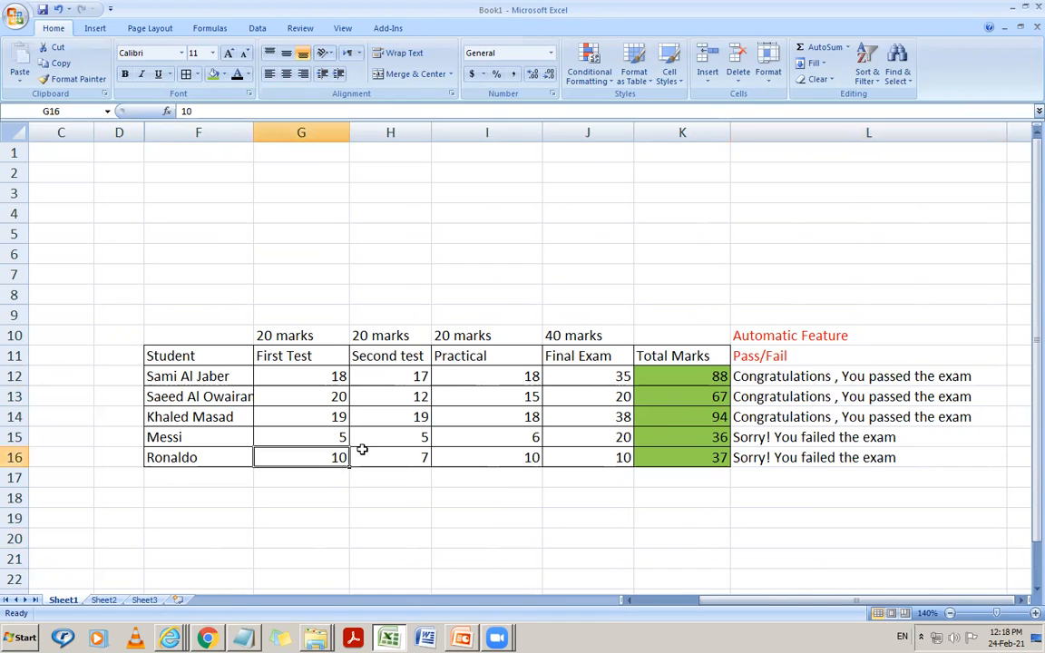
text(20)
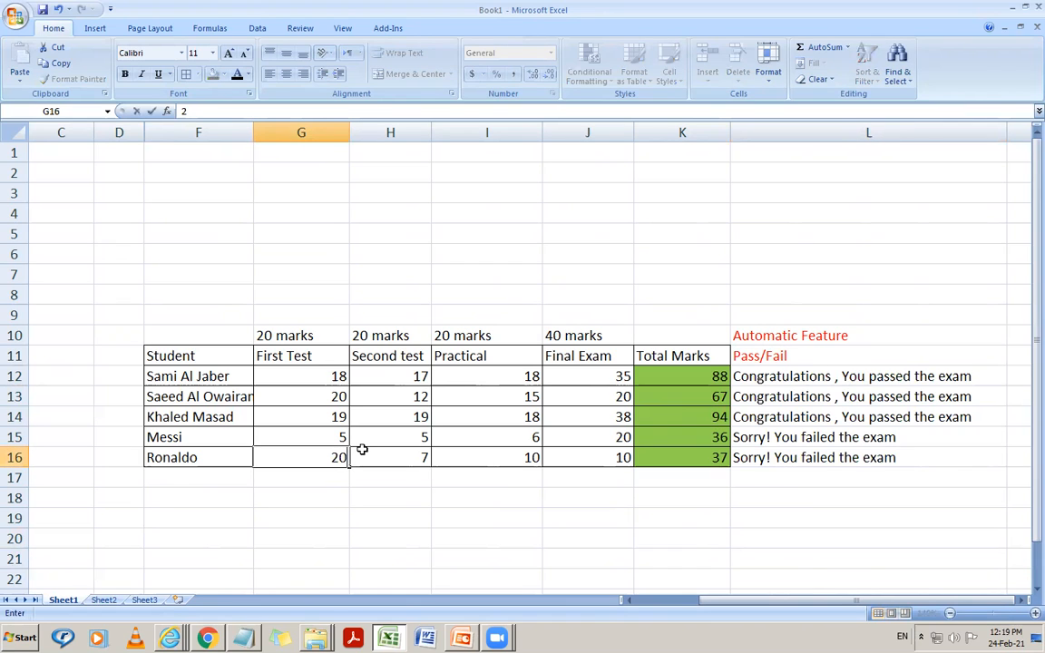
click(362, 450)
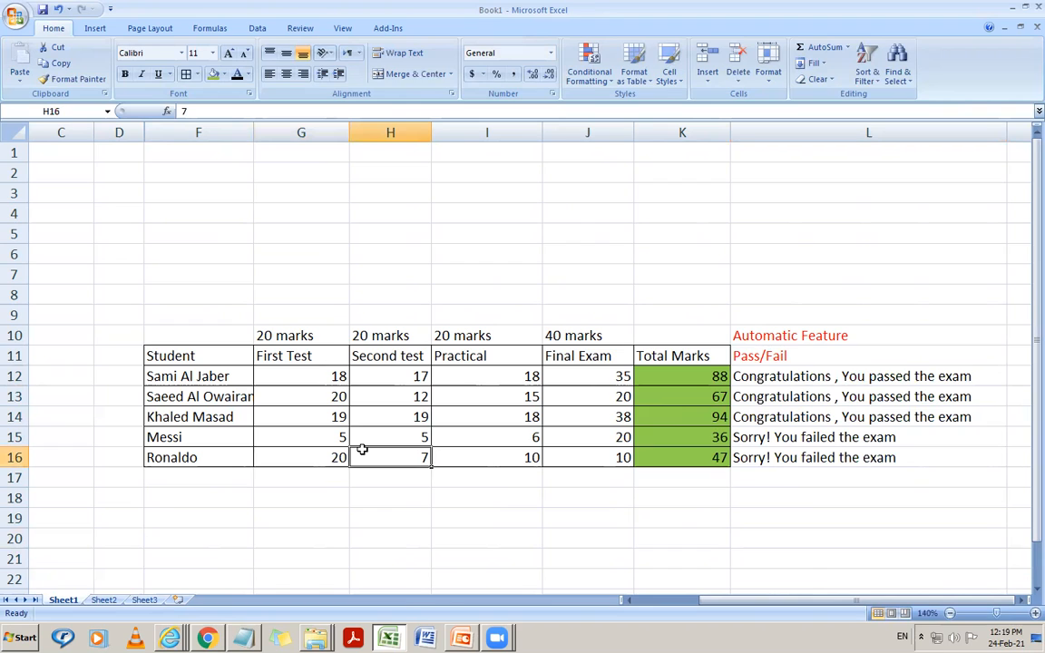
text(20)
key(Tab)
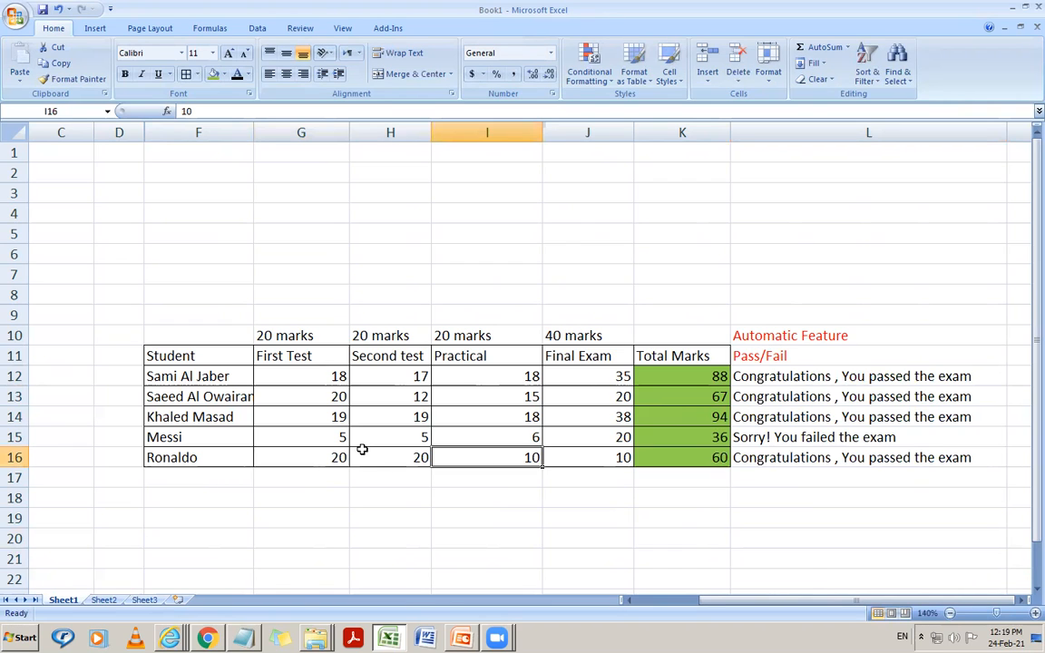
key(Tab)
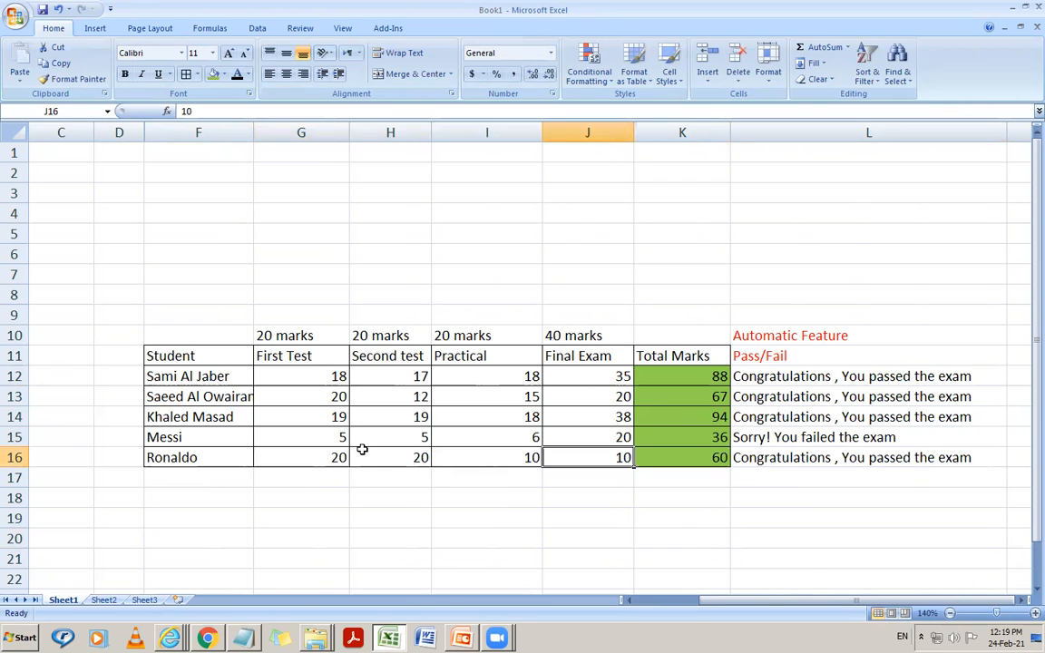
key(Tab)
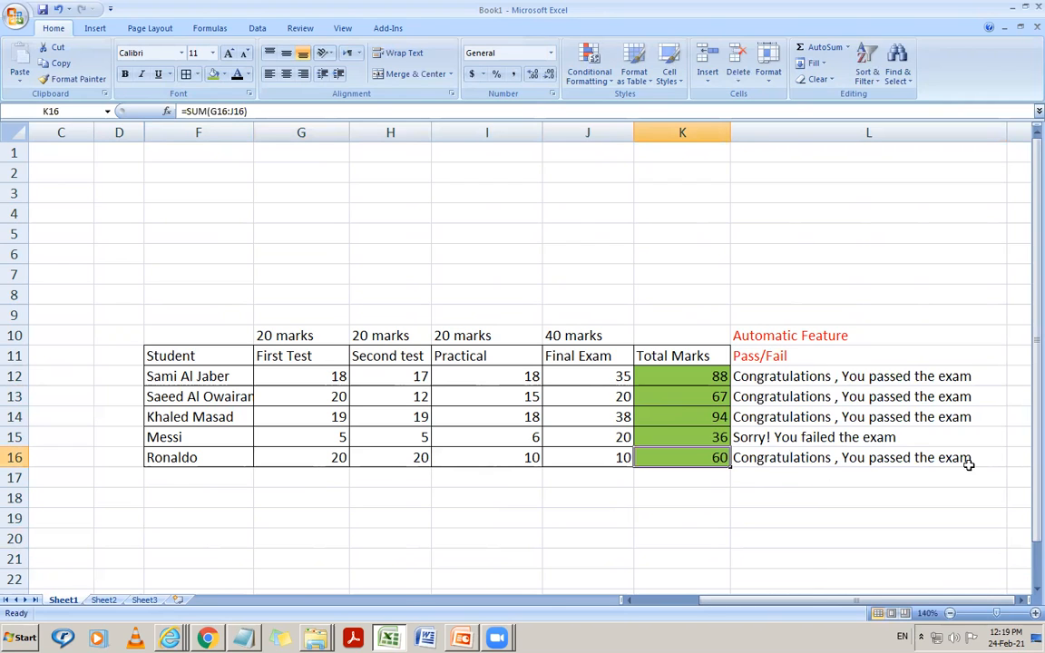
Set the last student's Second test mark in H16 to 18 to test the fail result
click(410, 459)
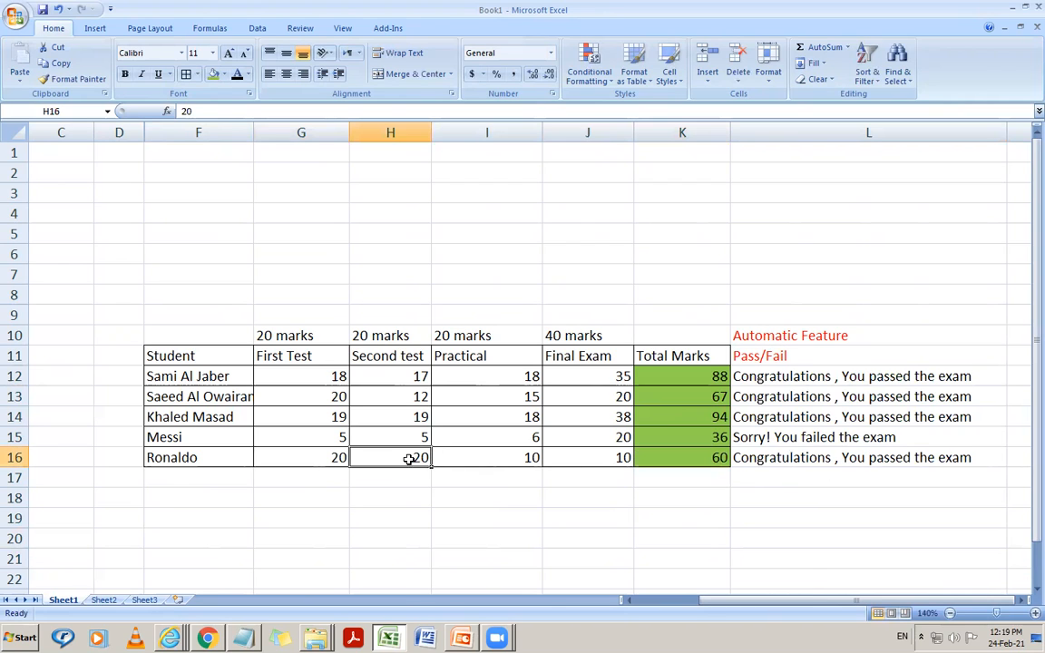
text(18)
click(524, 465)
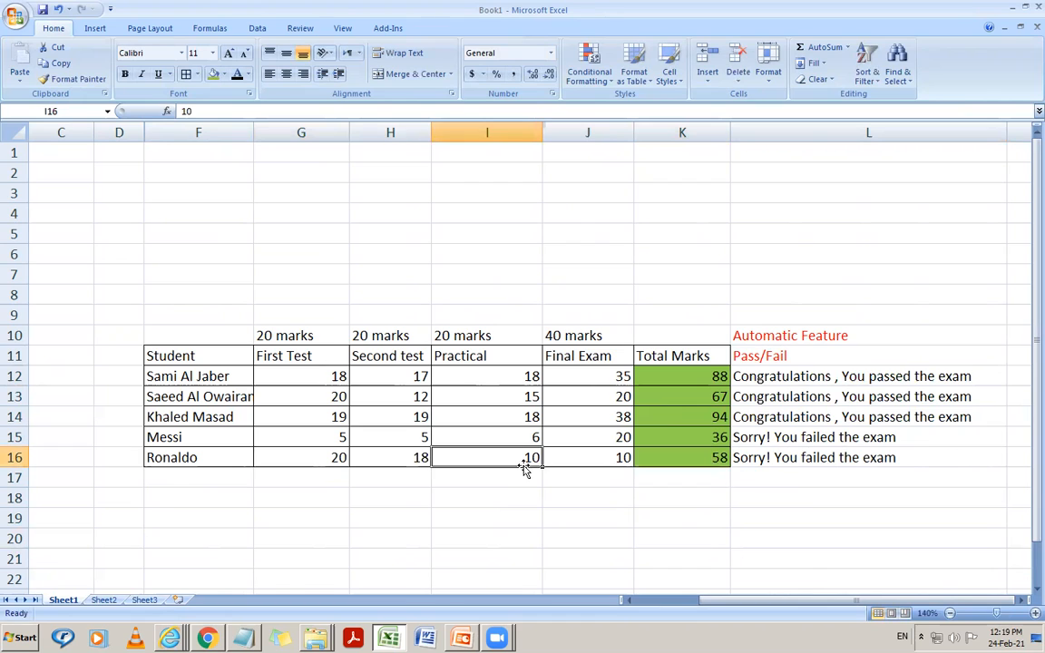
Check the last student's total in K16 and review the IF formula in L12
key(Tab)
key(Tab)
key(Tab)
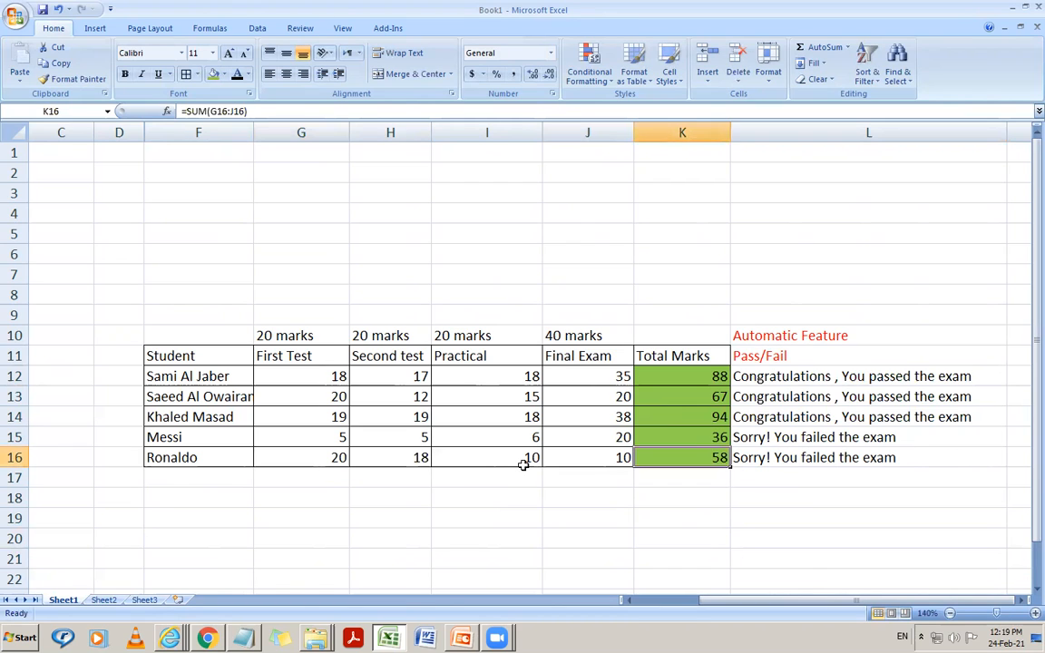
key(Up)
key(Up)
key(Up)
key(Up)
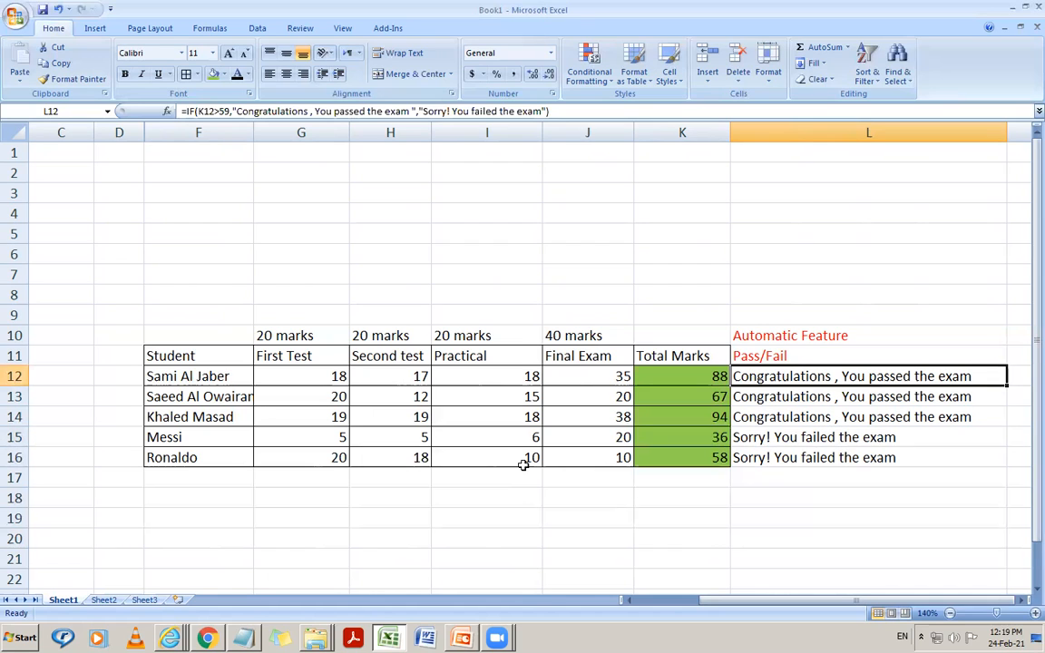